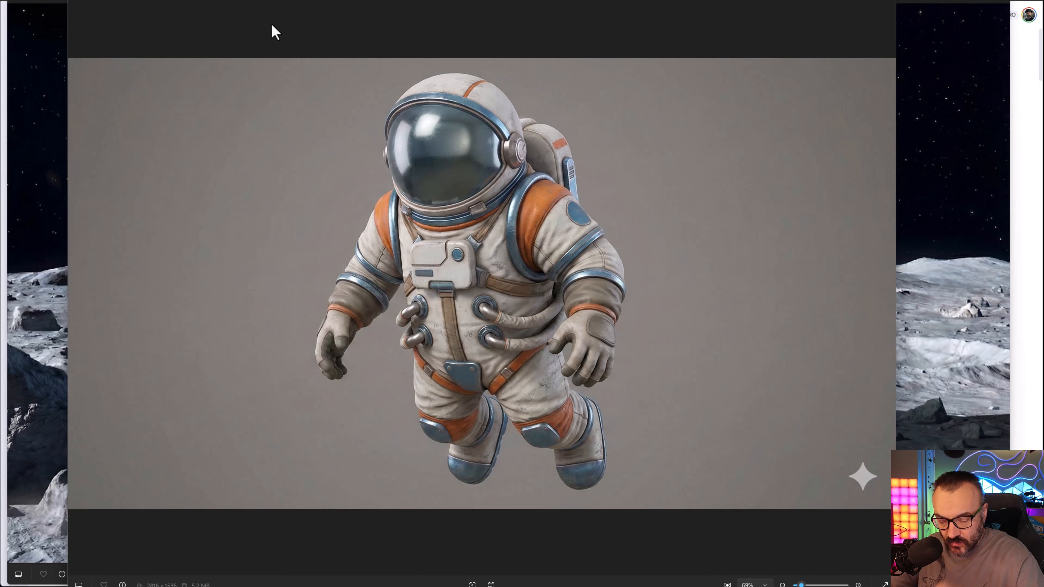
# Step: Browse the astronaut and lunar lander reference images, comparing the lander's front and back views
pyautogui.press('Right')
pyautogui.press('Right')
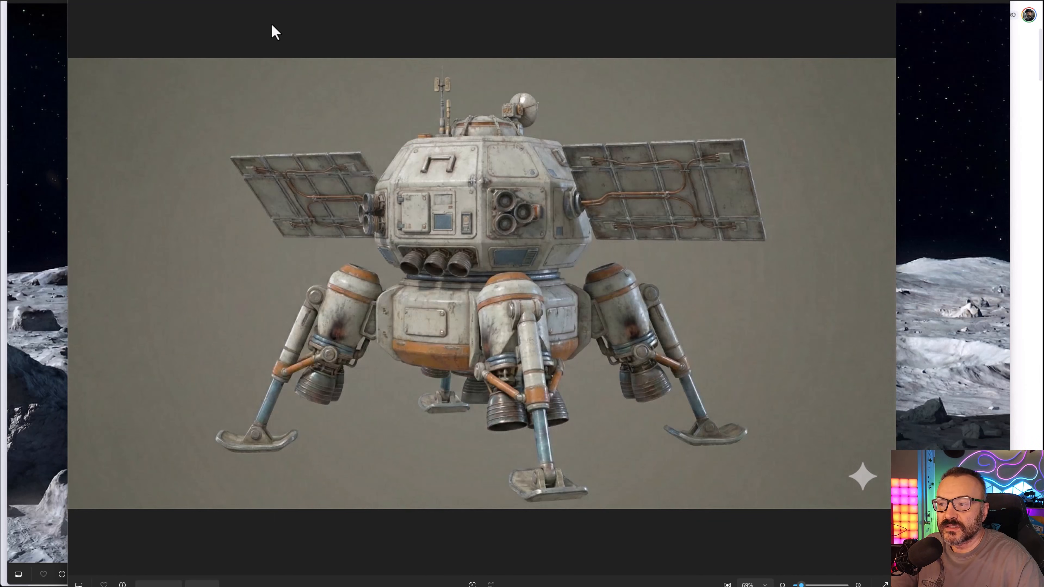
pyautogui.press('Right')
pyautogui.press('Right')
pyautogui.press('Left')
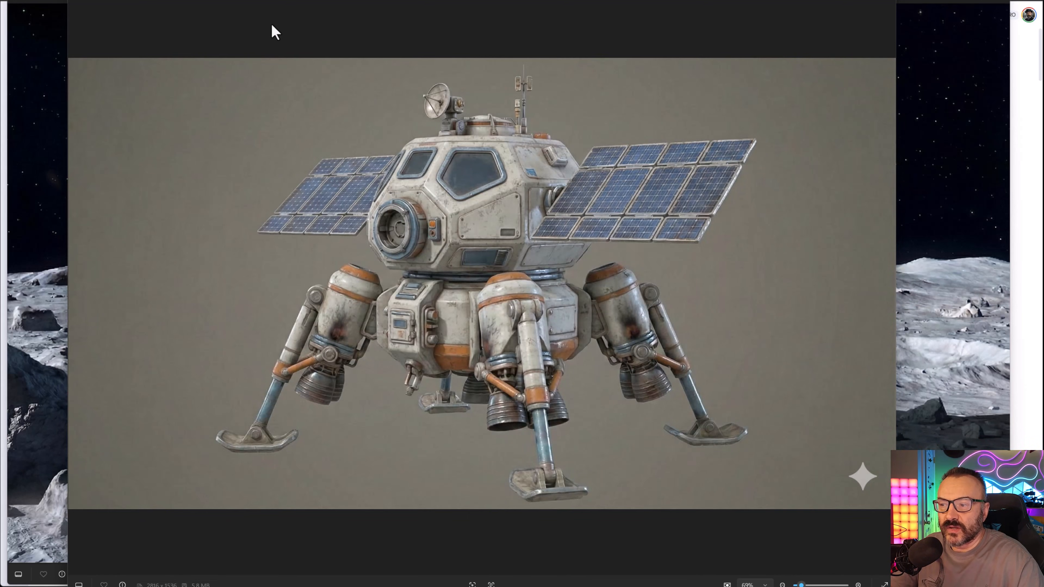
pyautogui.press('Left')
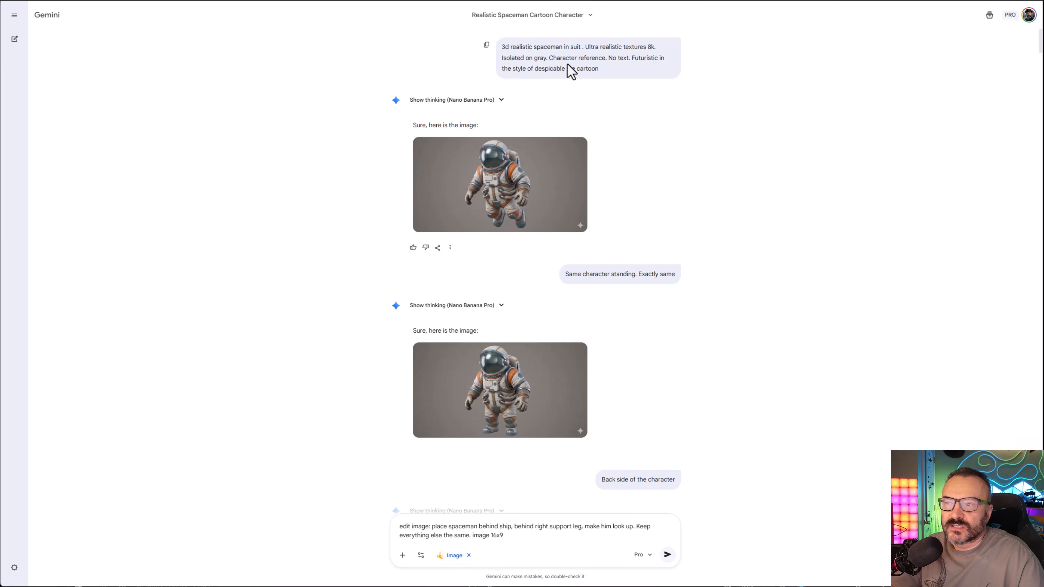
# Step: Review the Gemini chat's prompts and generated reference views of the spaceman and the lander
pyautogui.scroll(-3, 508, 341)
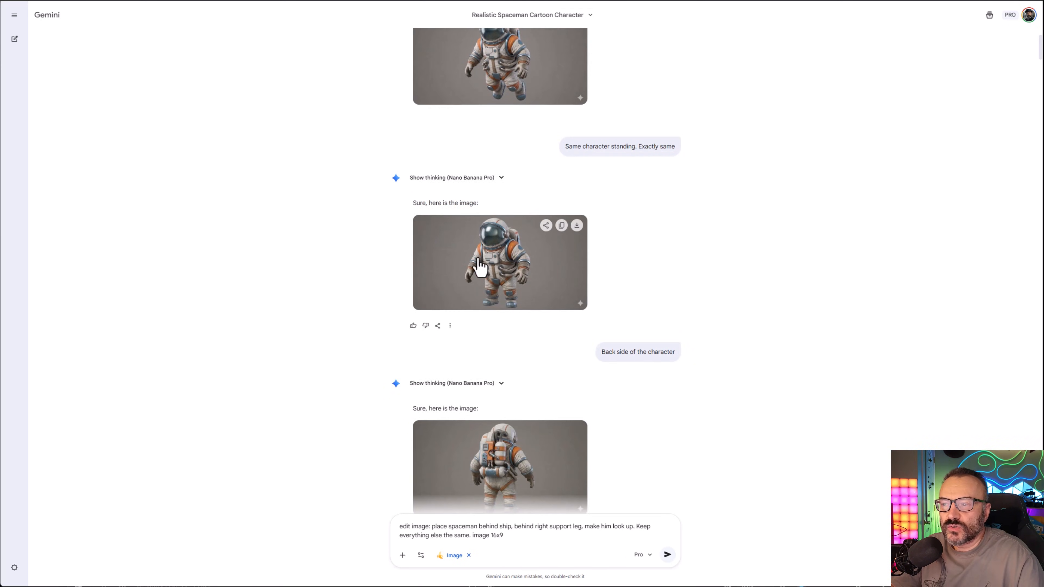
pyautogui.scroll(-2, 644, 275)
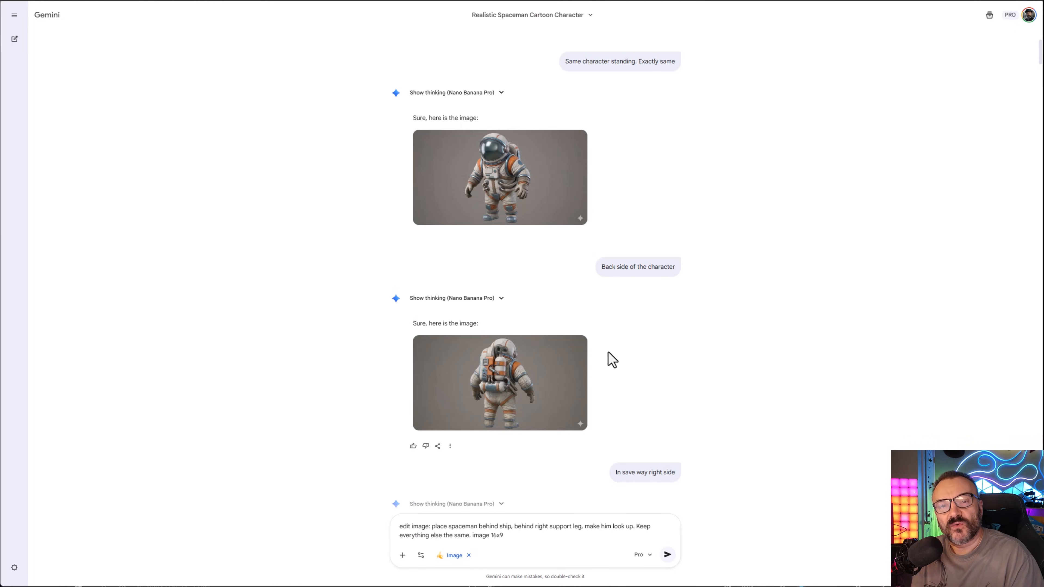
pyautogui.scroll(-15, 111, 240)
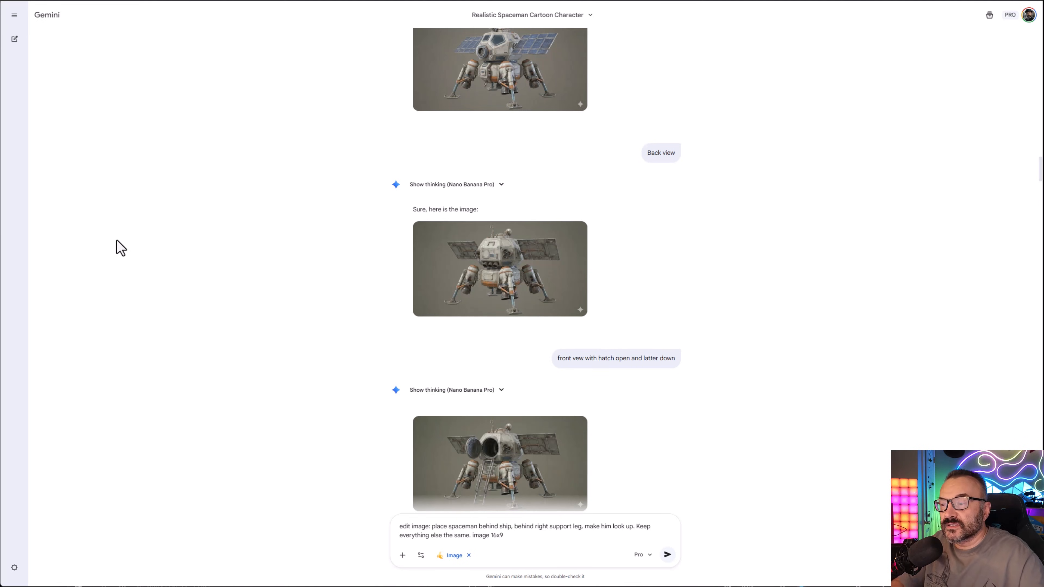
pyautogui.scroll(-10, 111, 191)
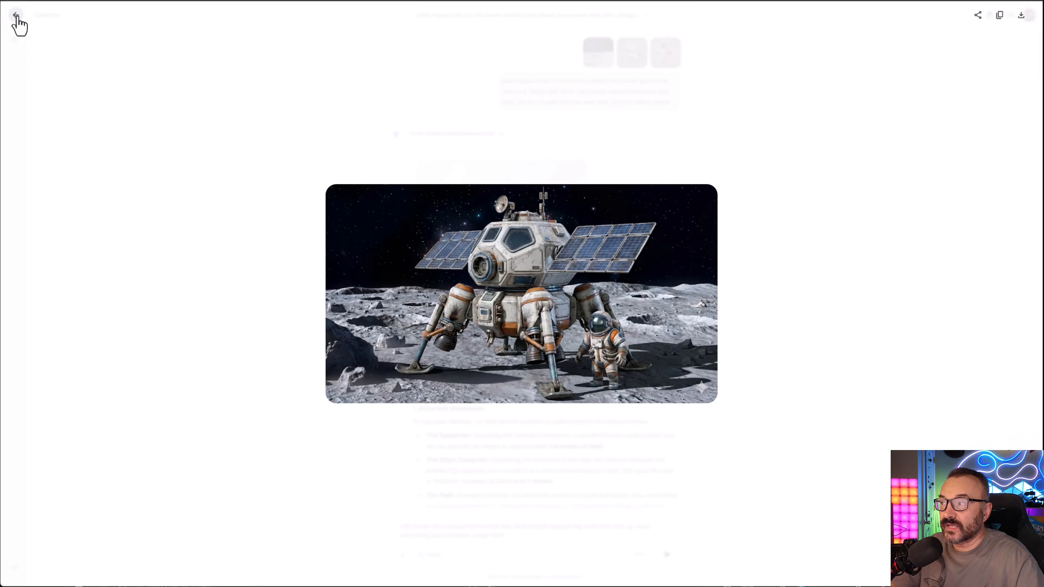
# Step: Close the enlarged moon scene and examine the prompt asking how long the spaceman needs to walk around the ship
pyautogui.click(15, 18)
pyautogui.scroll(-1, 585, 312)
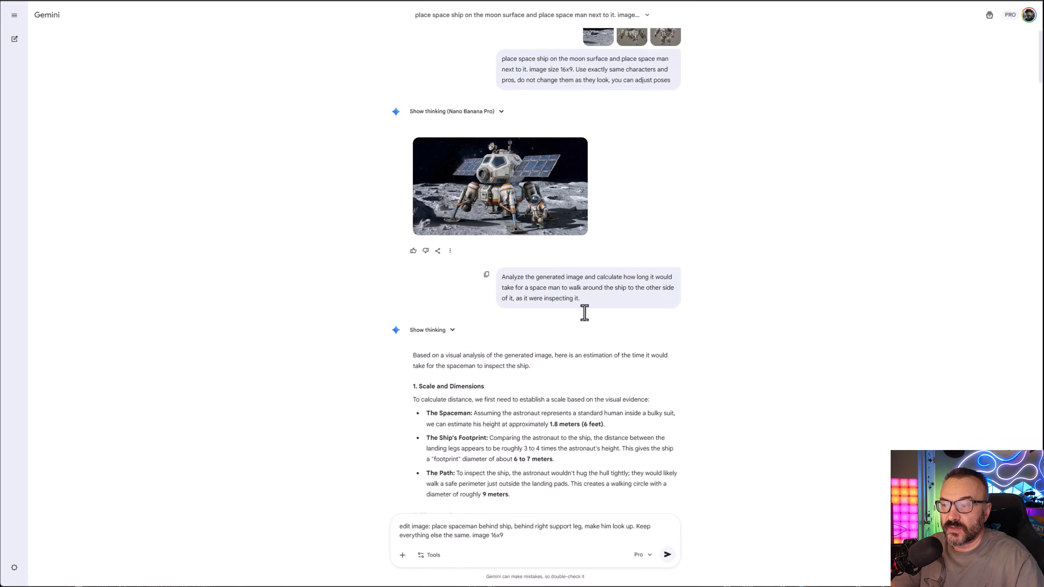
pyautogui.scroll(-4, 585, 312)
pyautogui.scroll(-3, 619, 249)
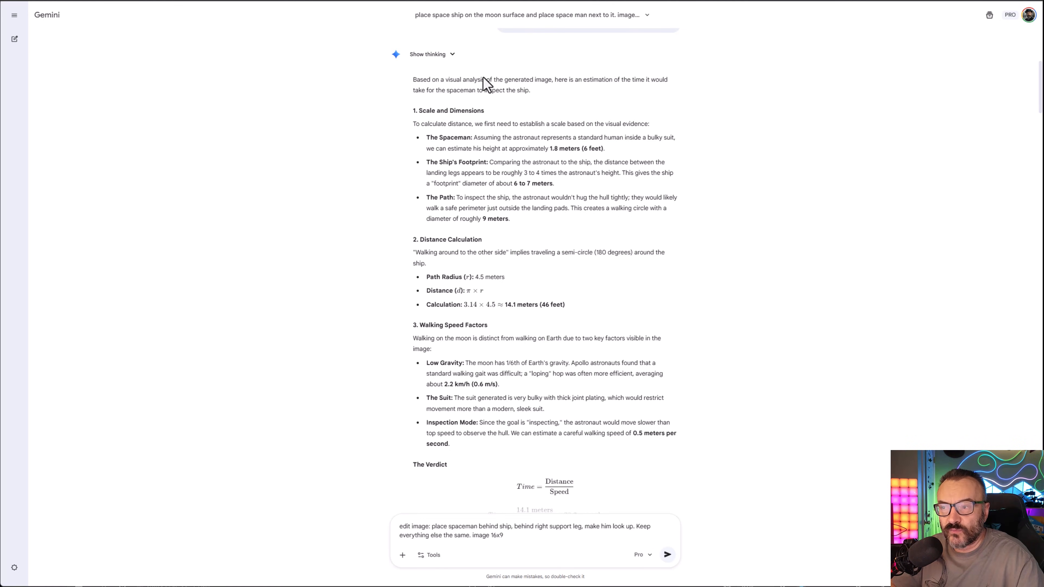
pyautogui.scroll(2, 591, 123)
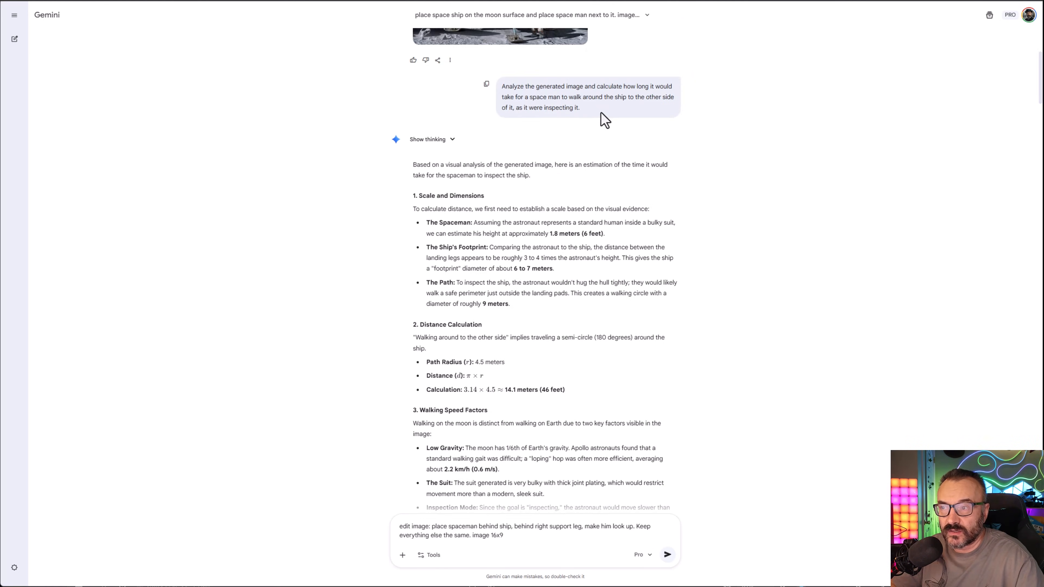
pyautogui.moveTo(600, 114); pyautogui.dragTo(501, 96)
pyautogui.click(579, 253)
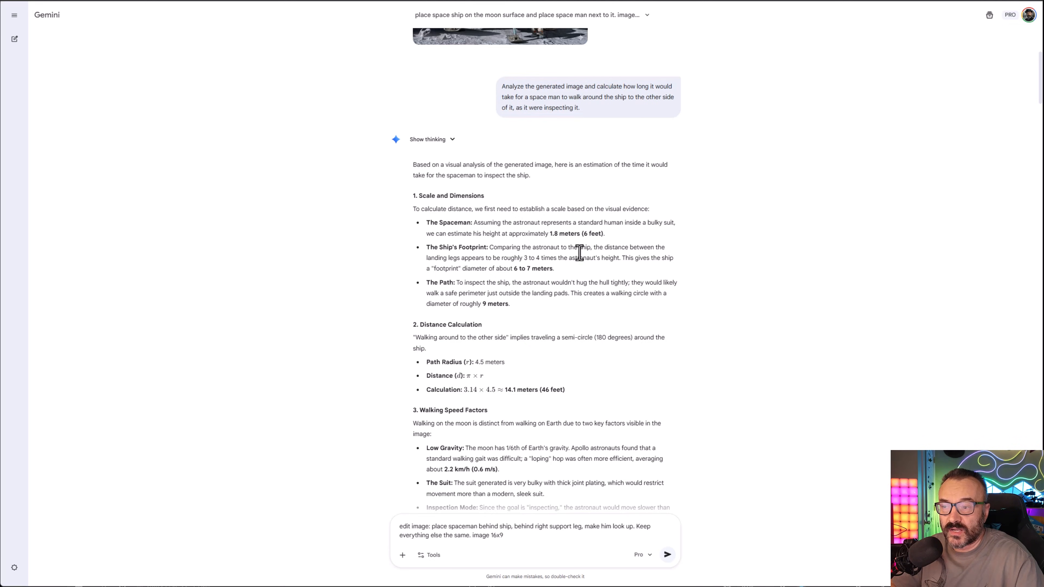
# Step: Read the distance and walking speed calculation and highlight the estimated walking time in the verdict
pyautogui.scroll(-2, 579, 276)
pyautogui.scroll(-1, 578, 275)
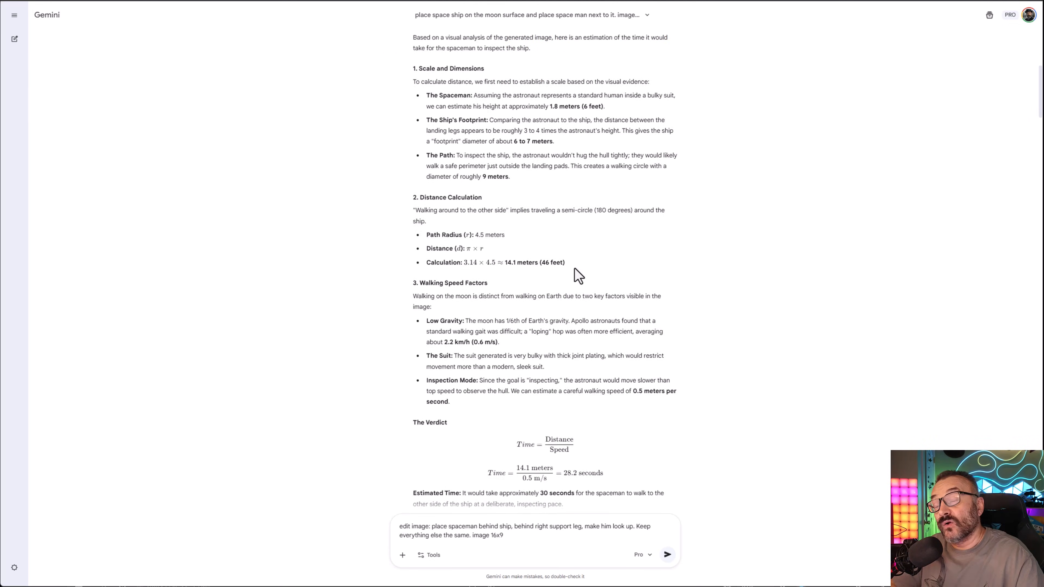
pyautogui.scroll(-2, 532, 222)
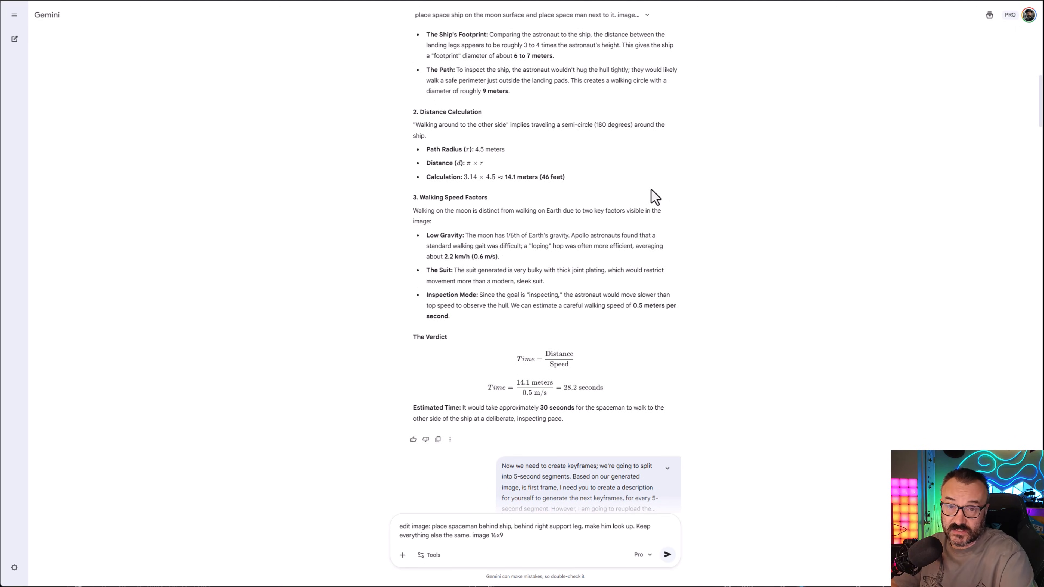
pyautogui.scroll(-3, 616, 210)
pyautogui.scroll(2, 575, 259)
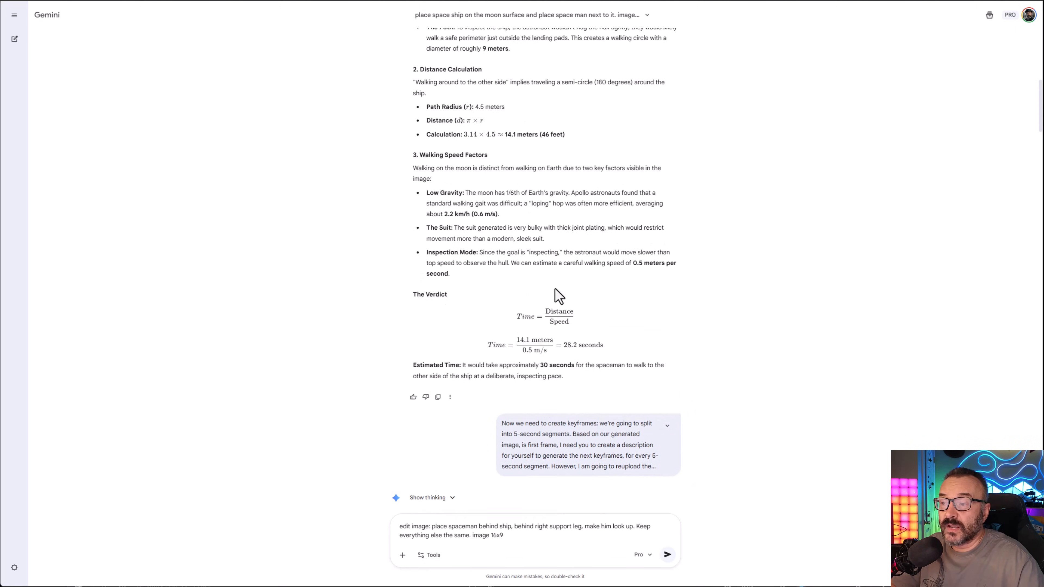
pyautogui.moveTo(534, 365); pyautogui.dragTo(584, 367)
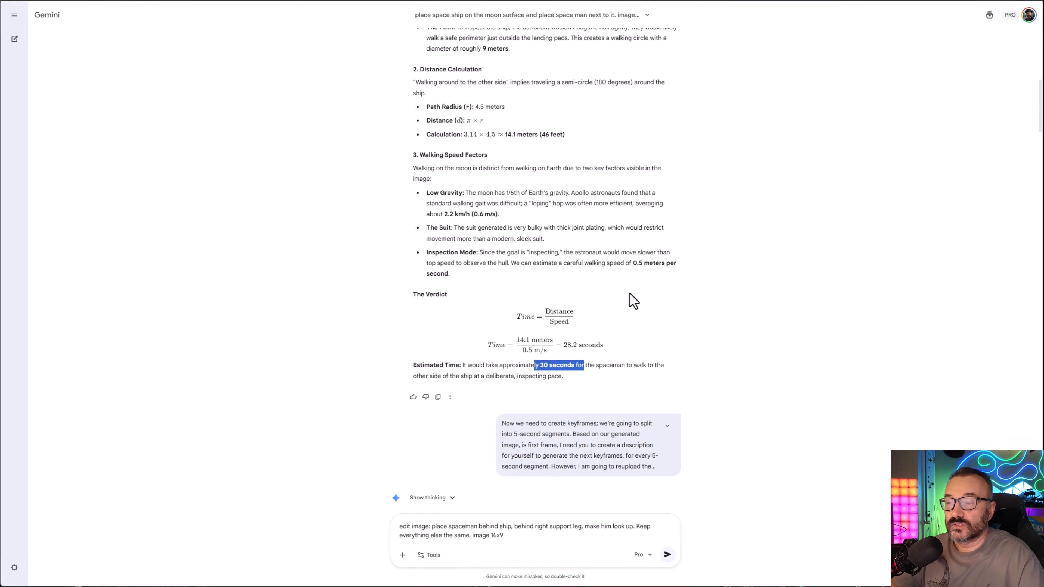
pyautogui.click(722, 327)
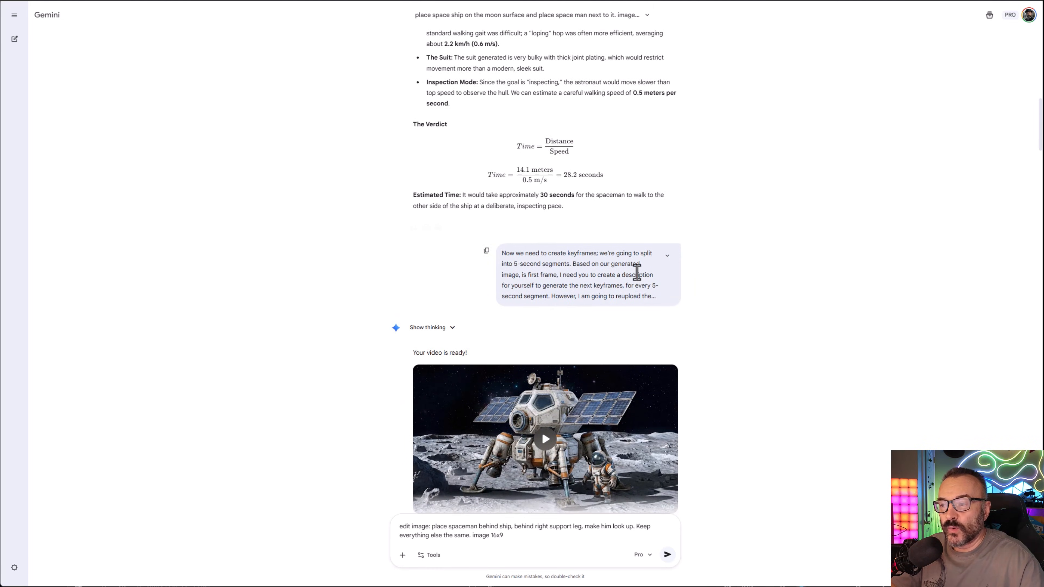
# Step: Examine the response to the 5-second keyframe request and play the generated lander video
pyautogui.scroll(-6, 776, 329)
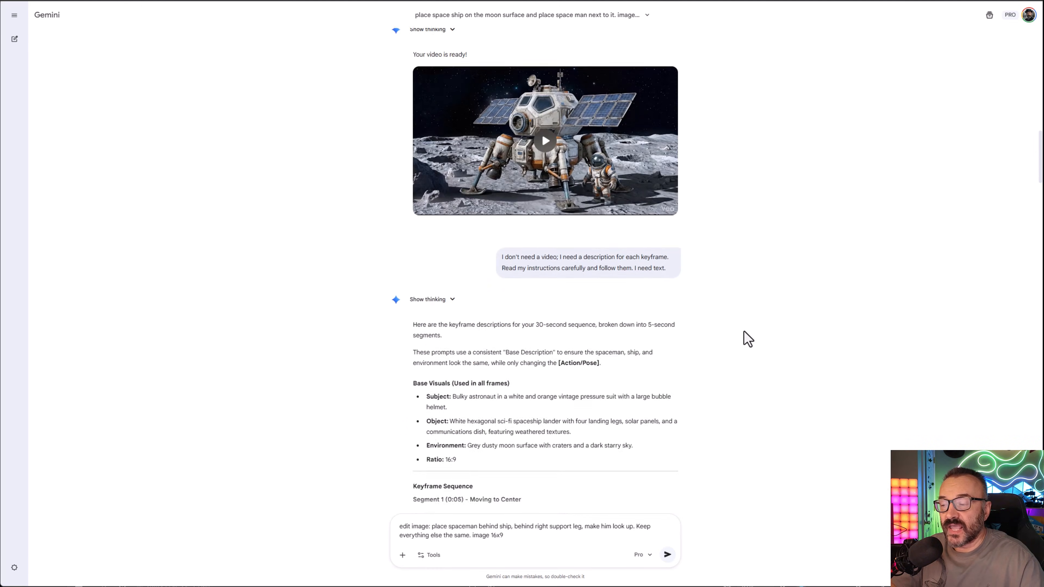
pyautogui.scroll(-7, 747, 339)
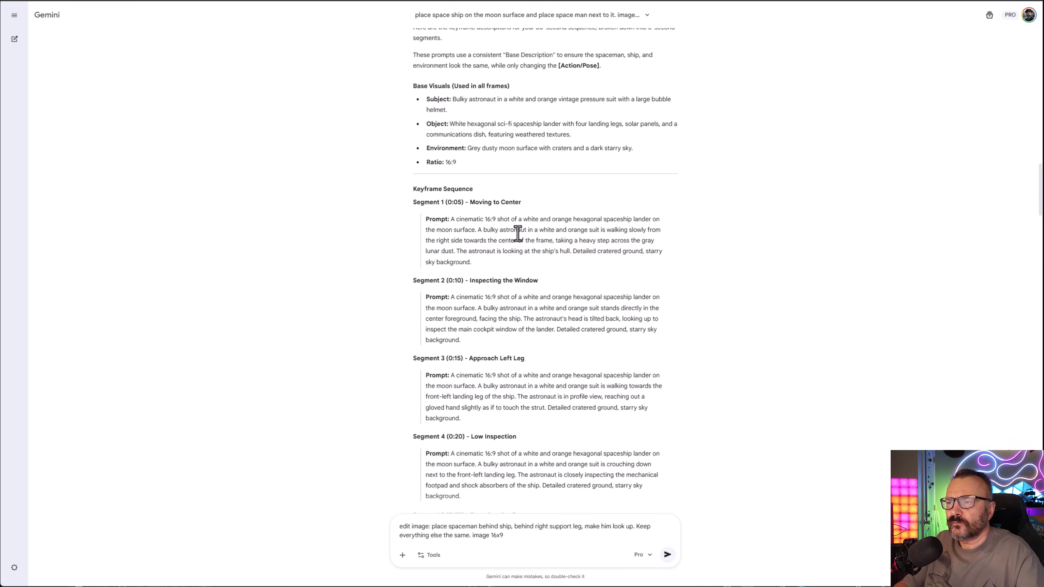
pyautogui.scroll(8, 576, 251)
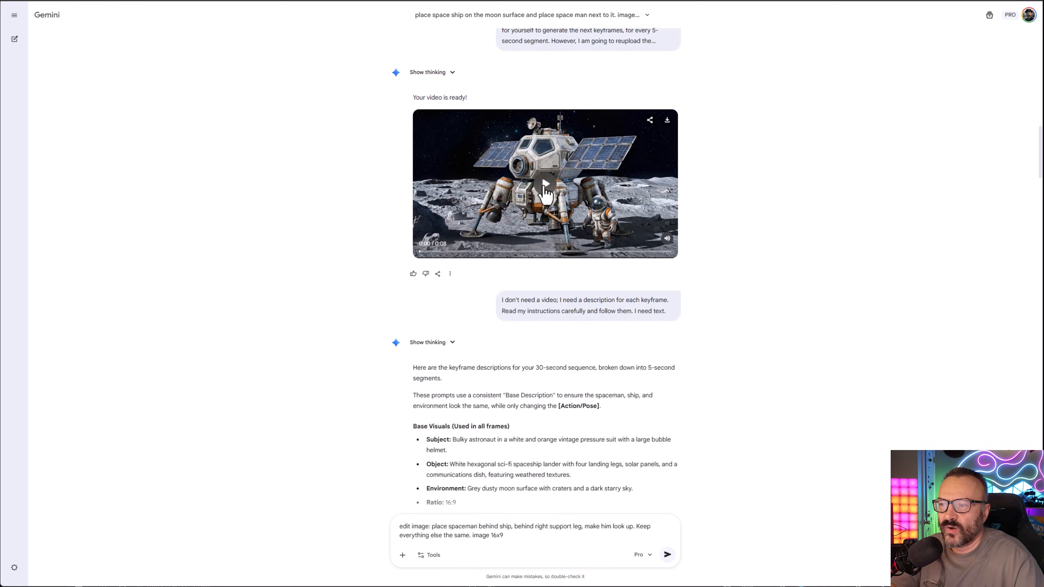
pyautogui.click(543, 187)
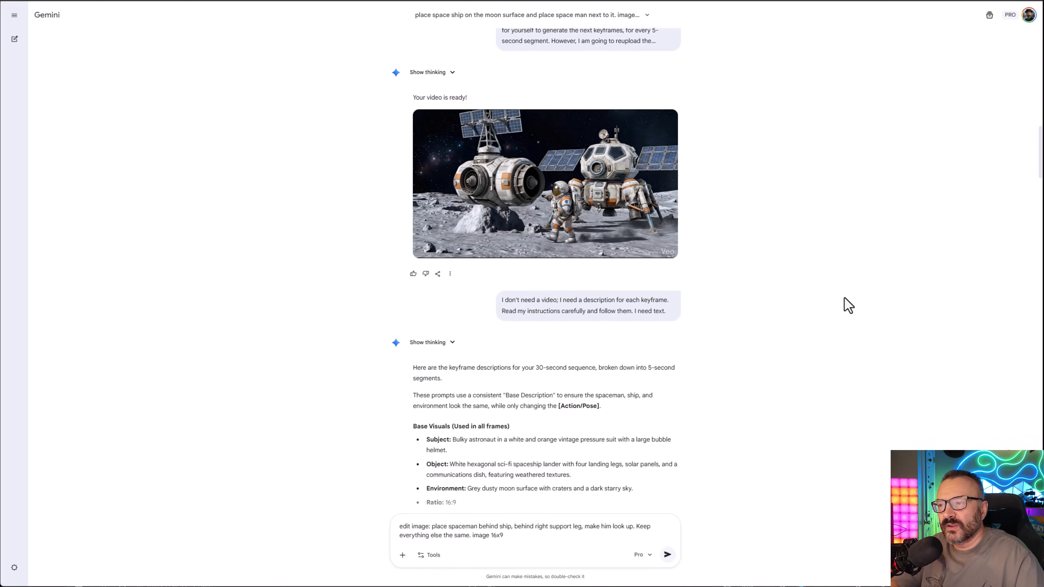
pyautogui.moveTo(529, 186)
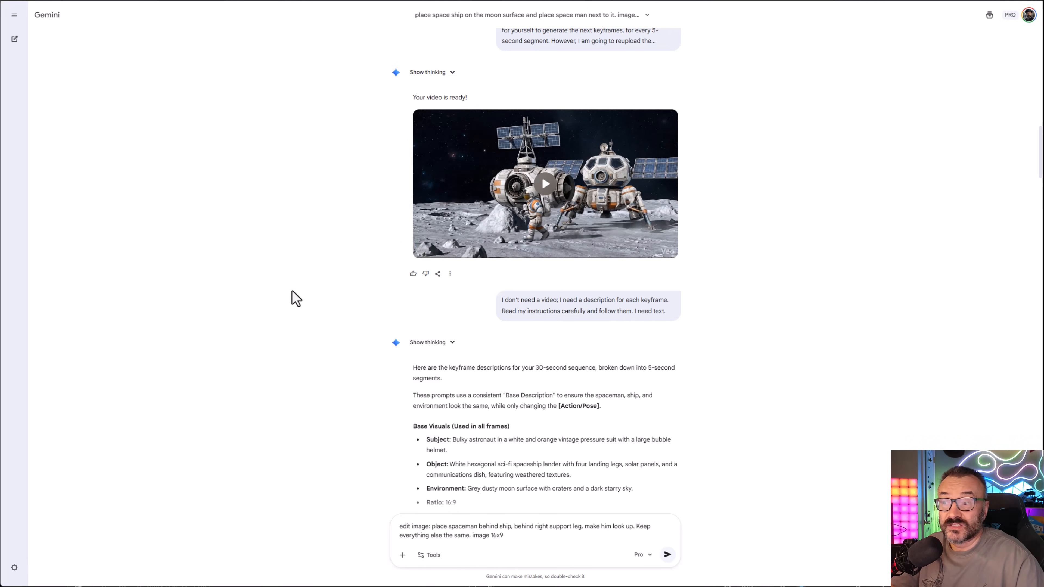
pyautogui.scroll(1, 390, 240)
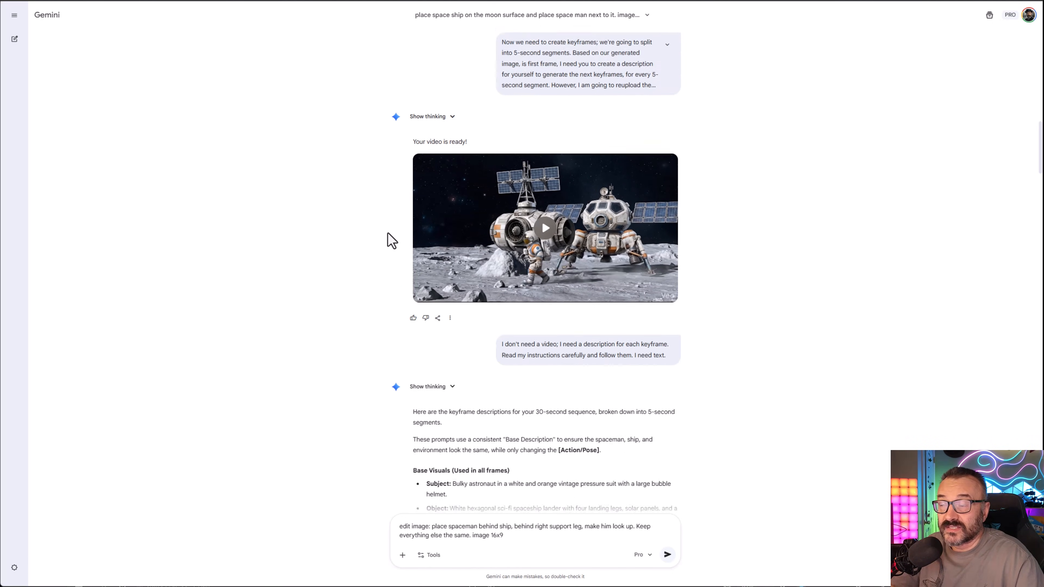
pyautogui.scroll(1, 390, 240)
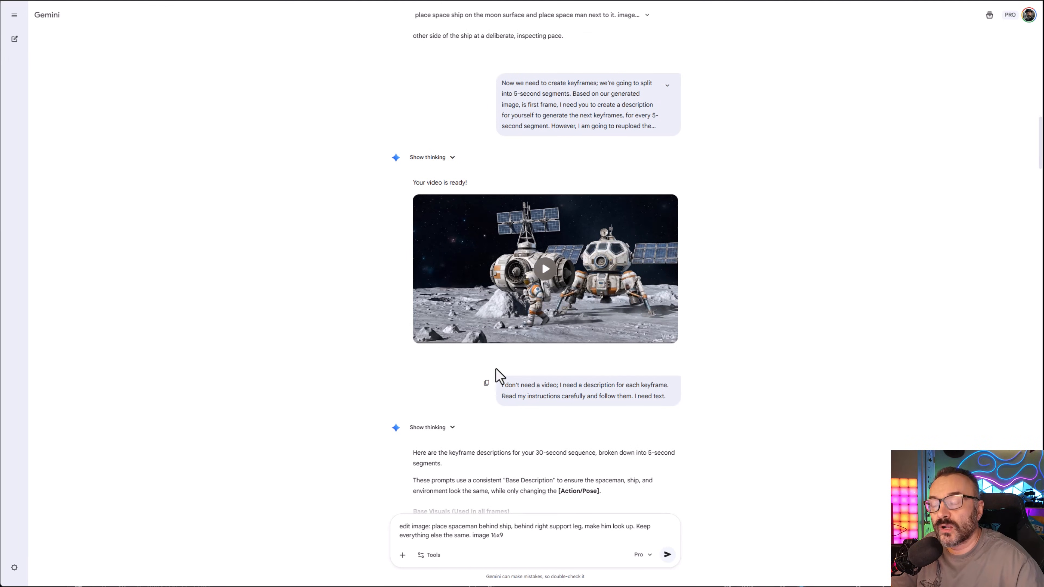
# Step: Read the six-segment keyframe prompts, highlighting the Segment 5 "Rounding the Corner" prompt
pyautogui.scroll(-2, 454, 405)
pyautogui.scroll(-4, 464, 241)
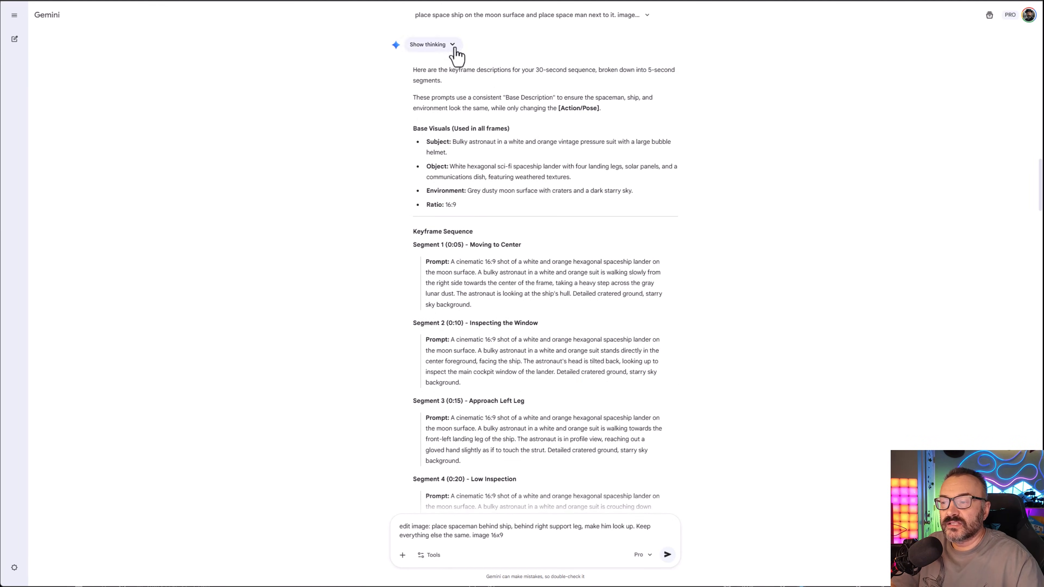
pyautogui.scroll(-6, 543, 323)
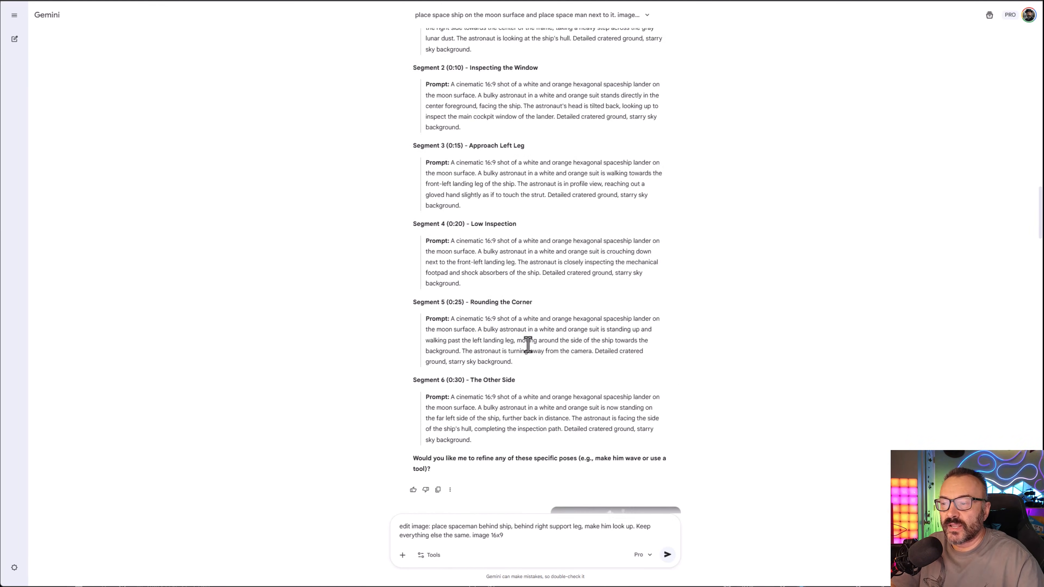
pyautogui.moveTo(532, 361); pyautogui.dragTo(450, 317)
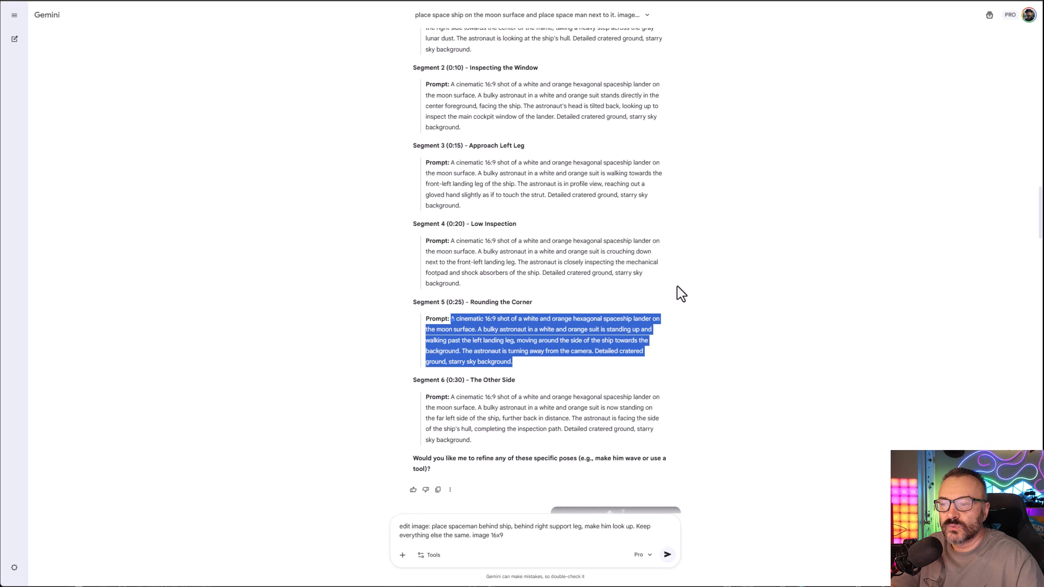
pyautogui.scroll(-6, 678, 294)
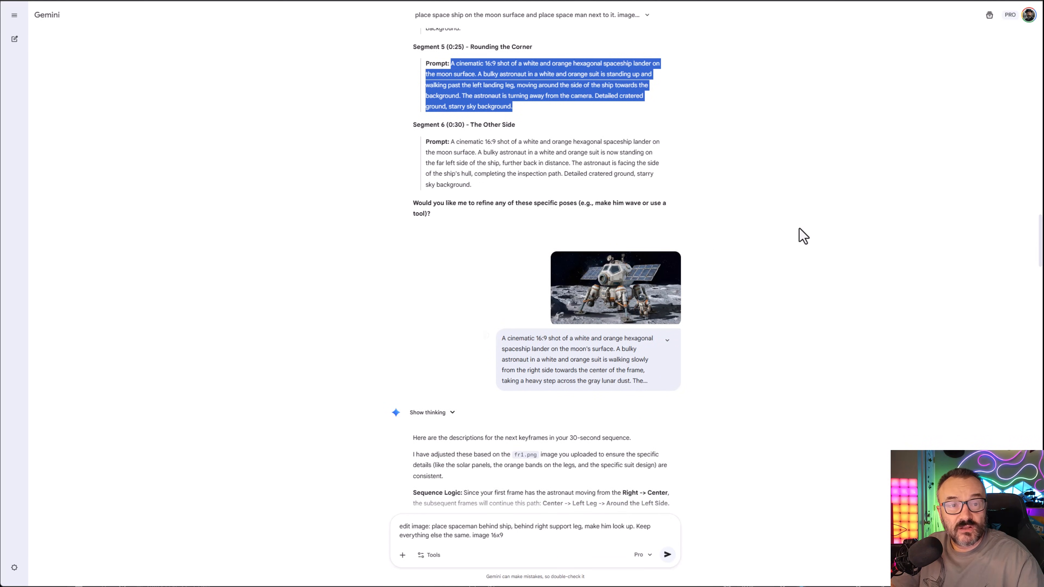
pyautogui.click(801, 235)
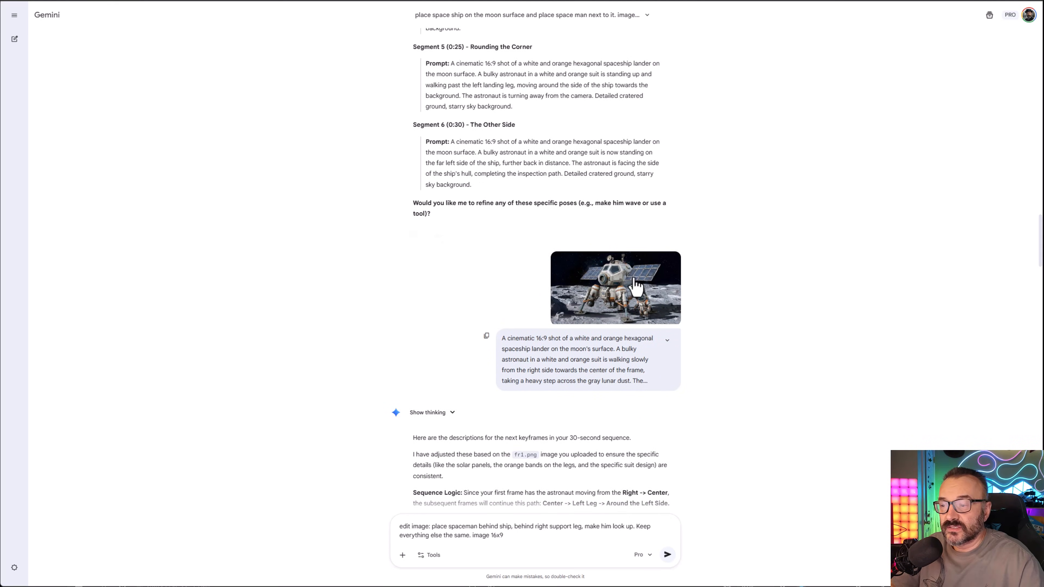
# Step: Examine the prompt sent with the re-uploaded lander image, the revised segment descriptions and the resulting image
pyautogui.scroll(-4, 513, 320)
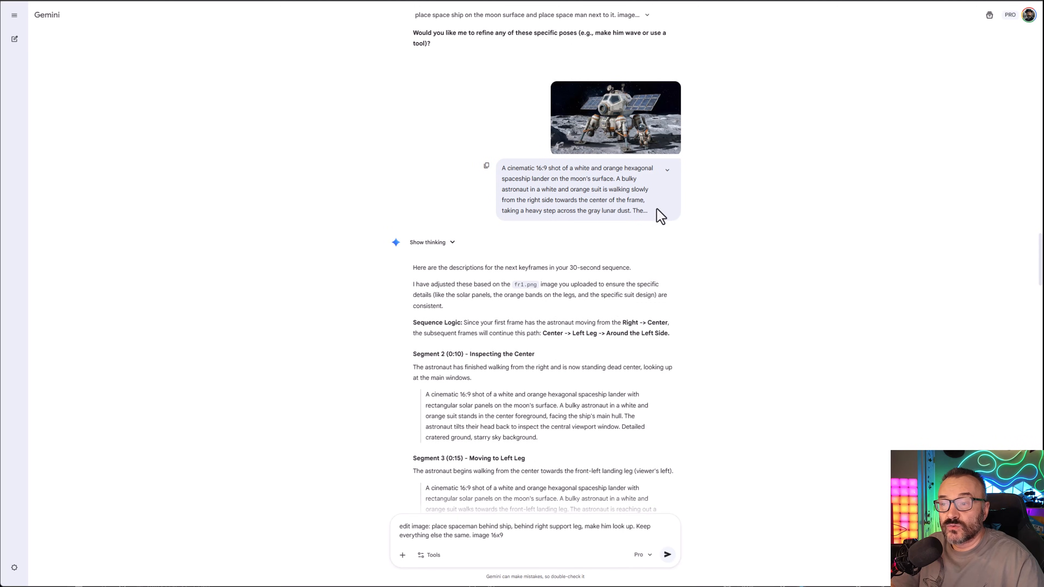
pyautogui.moveTo(658, 215); pyautogui.dragTo(509, 167)
pyautogui.click(700, 264)
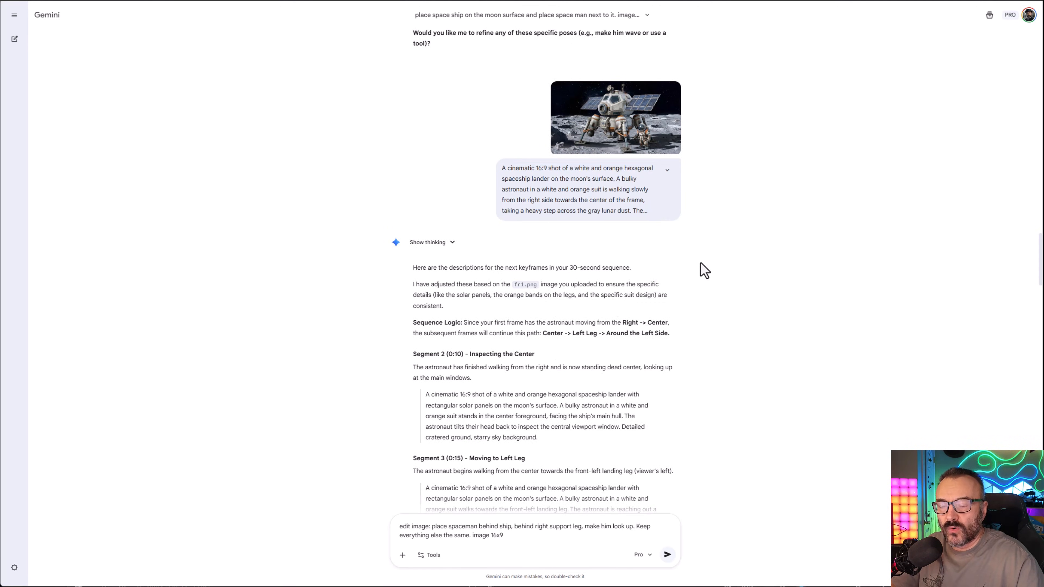
pyautogui.scroll(-16, 694, 275)
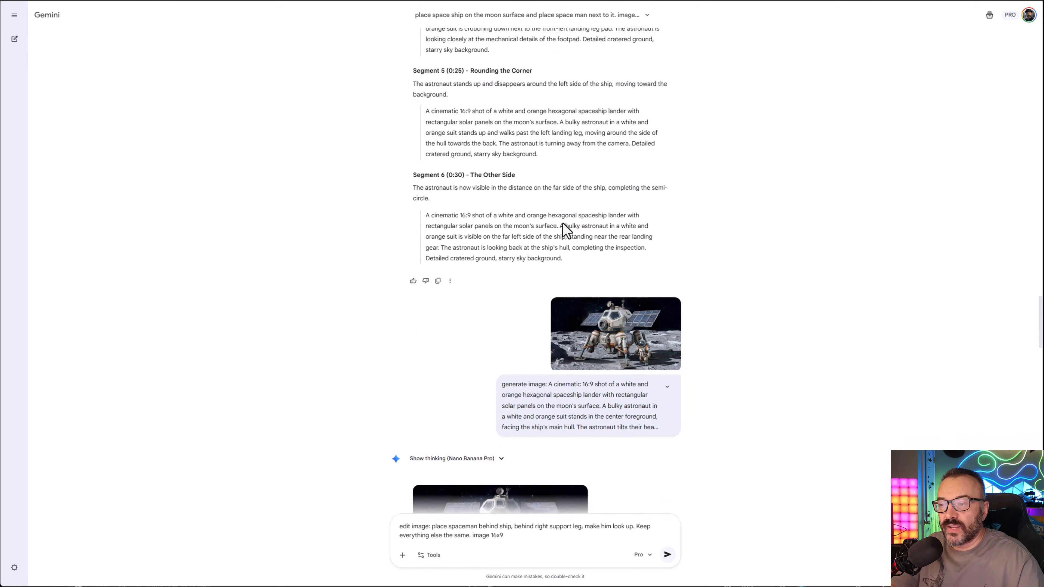
pyautogui.scroll(-10, 566, 230)
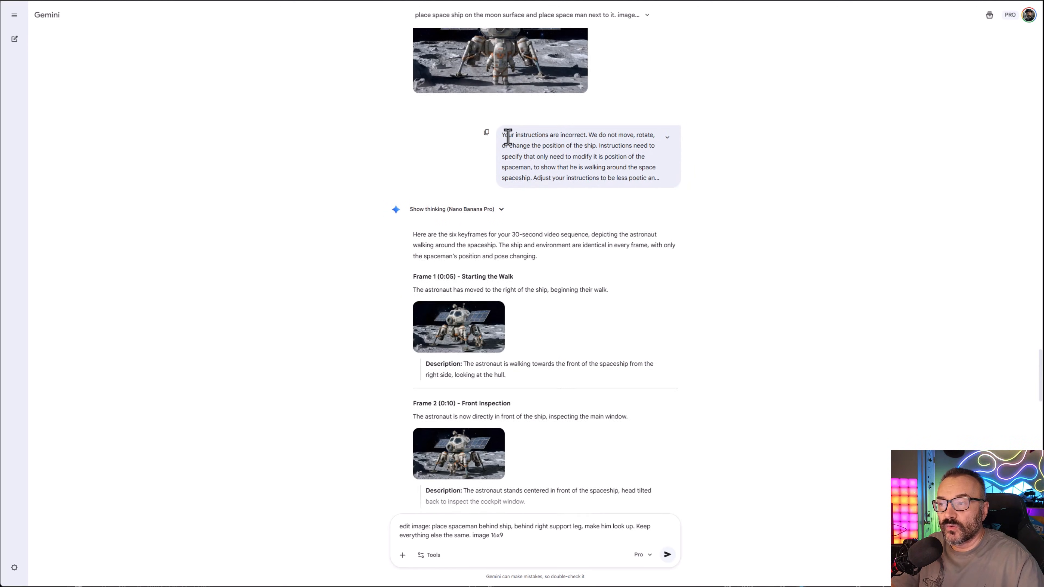
# Step: Highlight the correction about keeping the ship fixed, then compare the earlier source and generated images with the new keyframes
pyautogui.moveTo(505, 135); pyautogui.dragTo(690, 188)
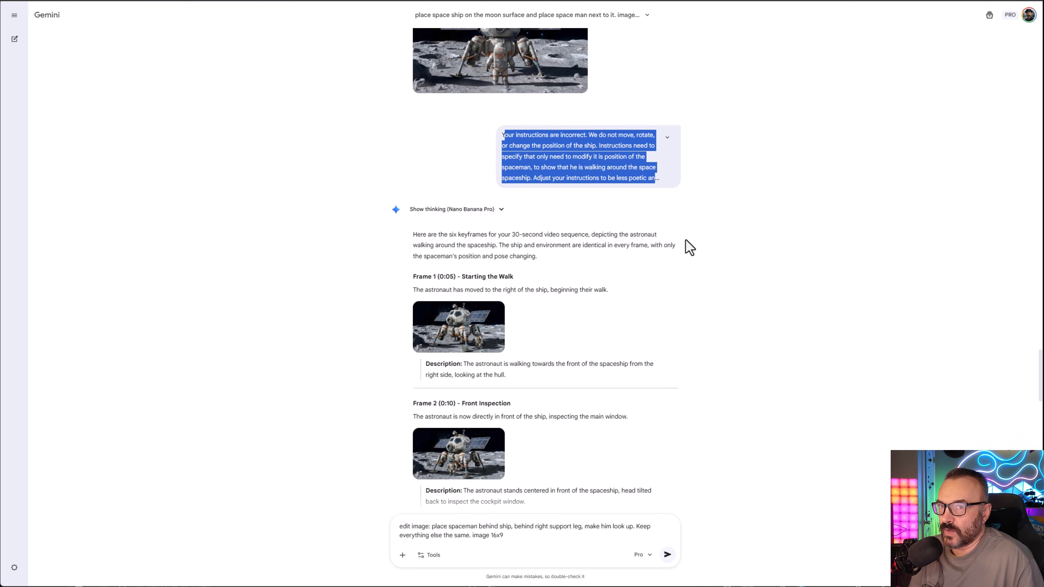
pyautogui.scroll(7, 571, 205)
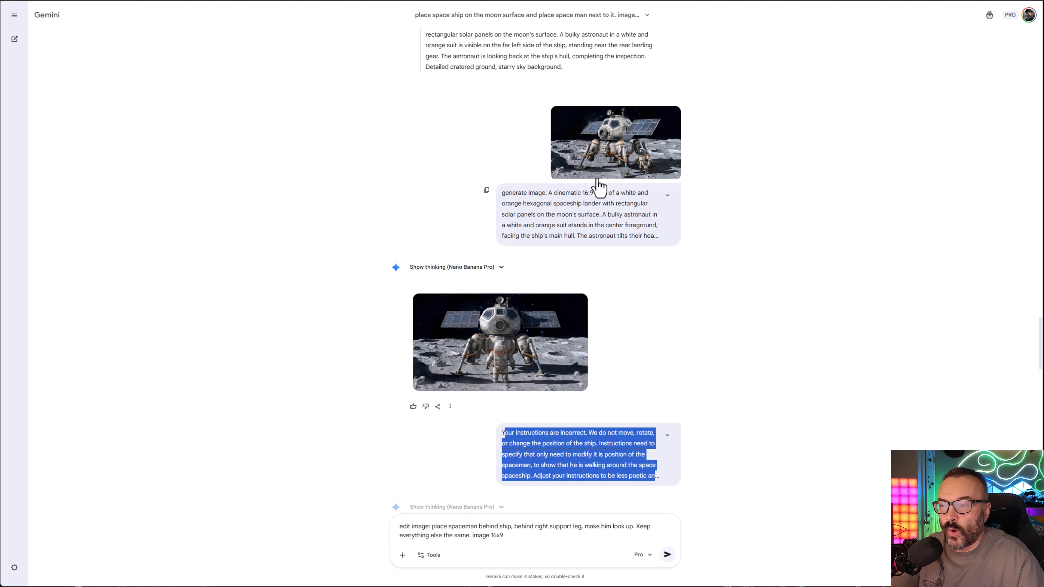
pyautogui.click(639, 273)
pyautogui.scroll(-7, 644, 289)
pyautogui.scroll(-3, 646, 292)
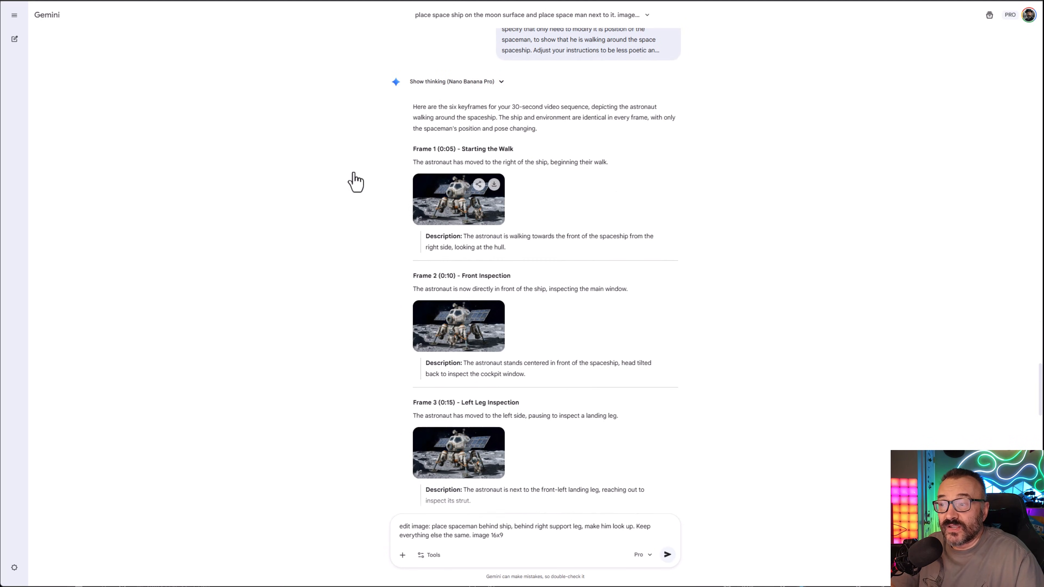
# Step: Examine the six keyframes and descriptions for the 30-second walk around the ship, starting from Frame 1
pyautogui.scroll(-2, 494, 164)
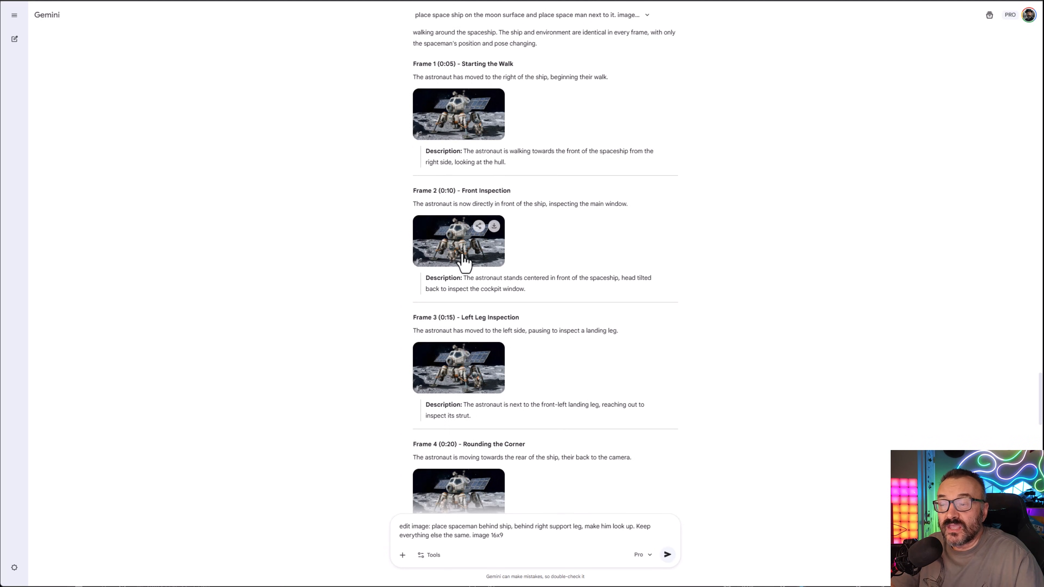
pyautogui.scroll(2, 653, 294)
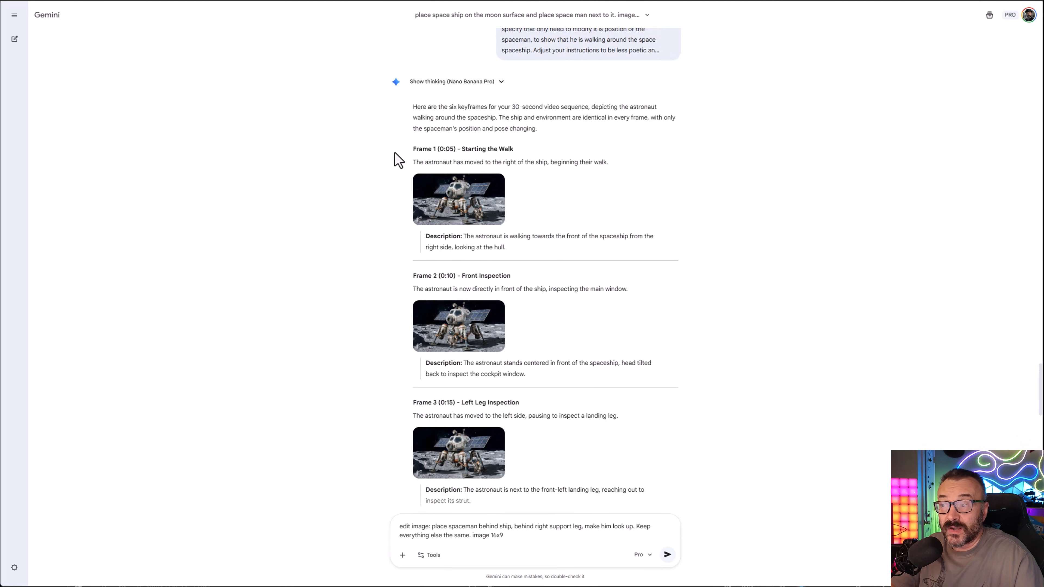
pyautogui.moveTo(411, 107); pyautogui.dragTo(547, 208)
pyautogui.click(625, 213)
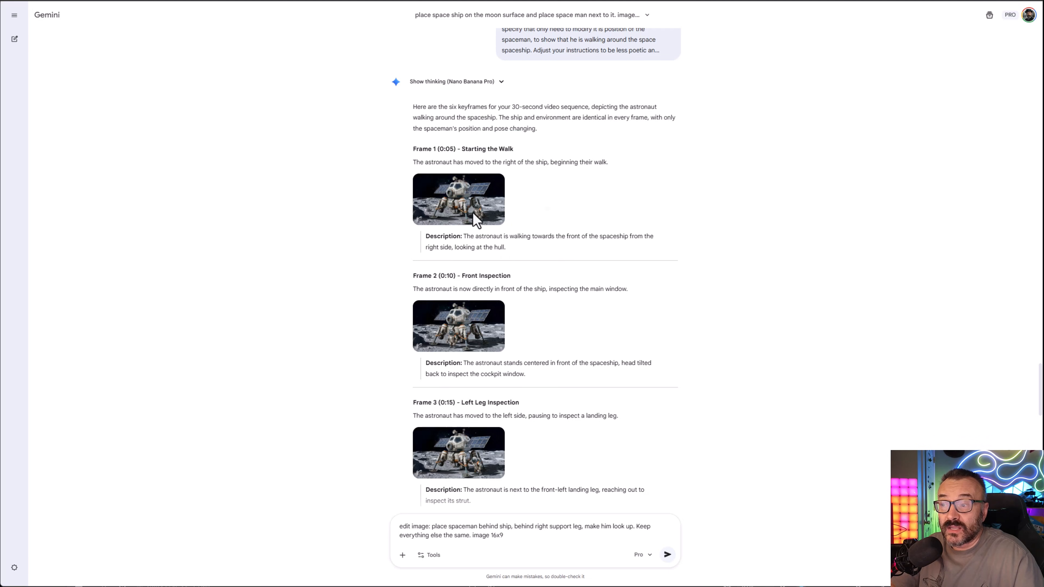
pyautogui.scroll(-2, 418, 113)
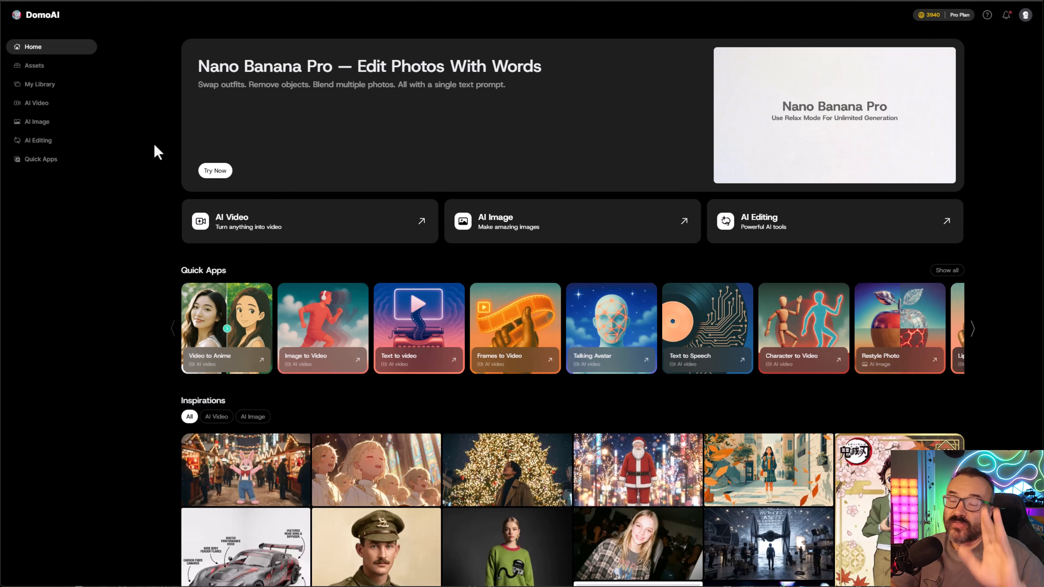
# Step: Switch to DomoAI, open its AI Video workspace and choose the V2.4.1 (Advanced) model for Image to Video
pyautogui.click(47, 106)
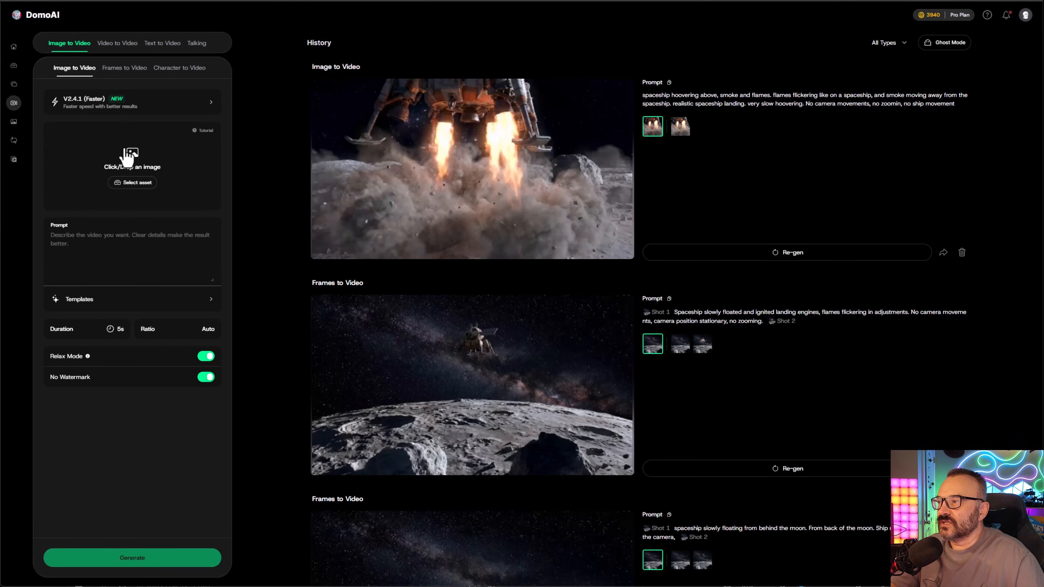
pyautogui.click(71, 110)
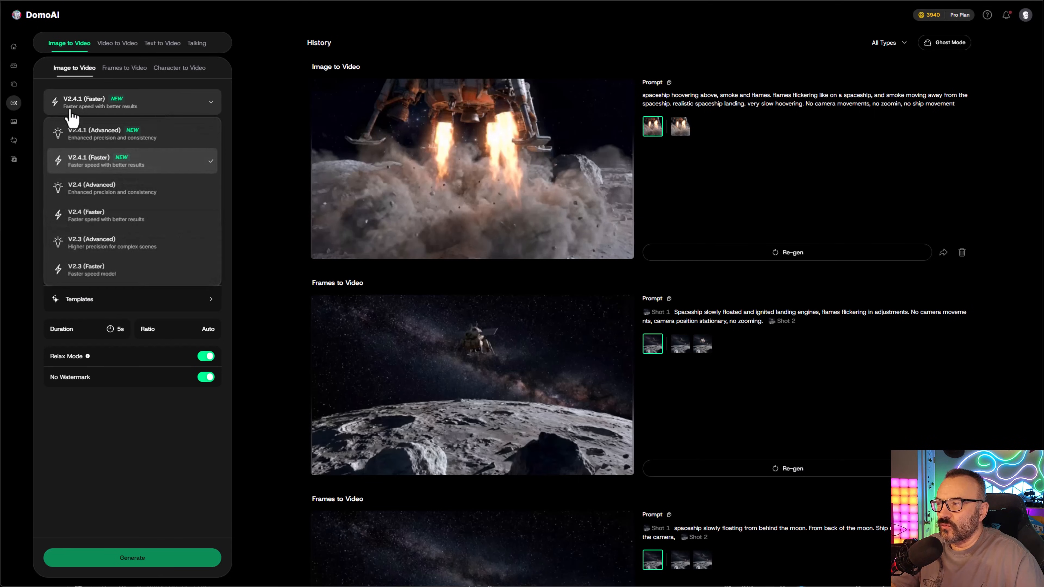
pyautogui.click(85, 142)
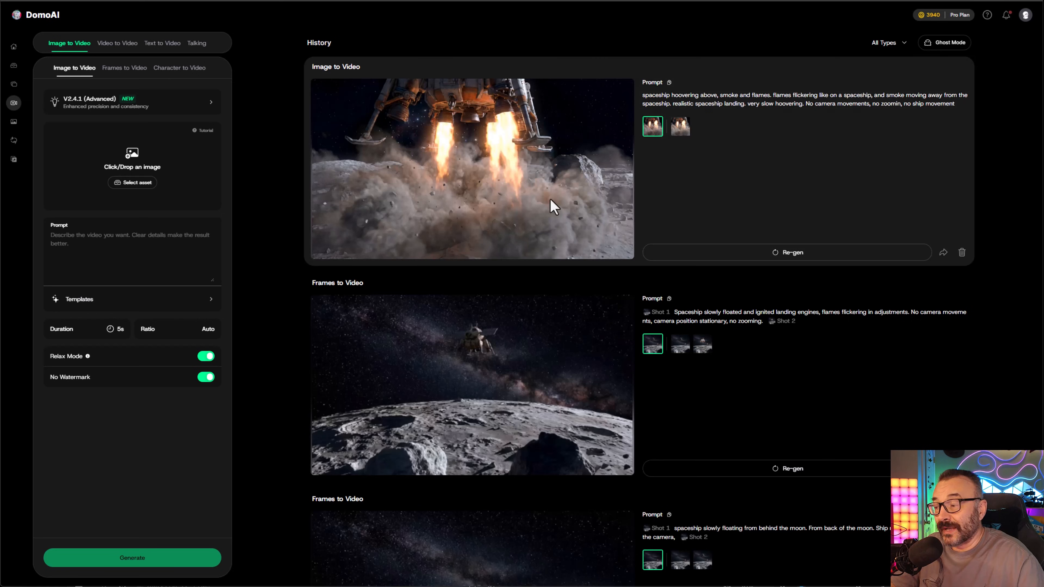
pyautogui.moveTo(121, 361)
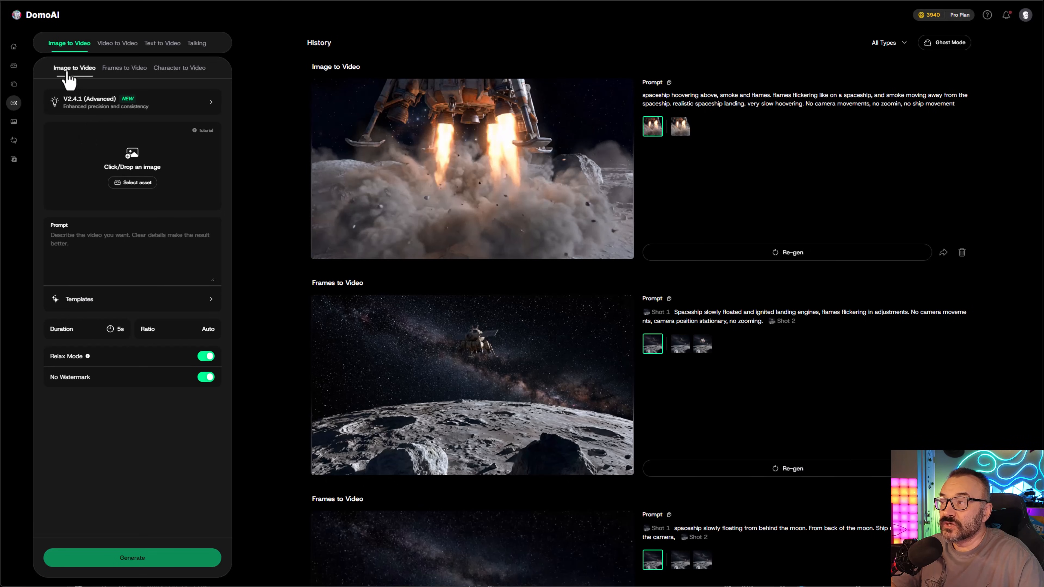
# Step: Enable Multi-frame Mode for Frames to Video and upload three lander keyframes, opening the transition between the first two
pyautogui.click(121, 71)
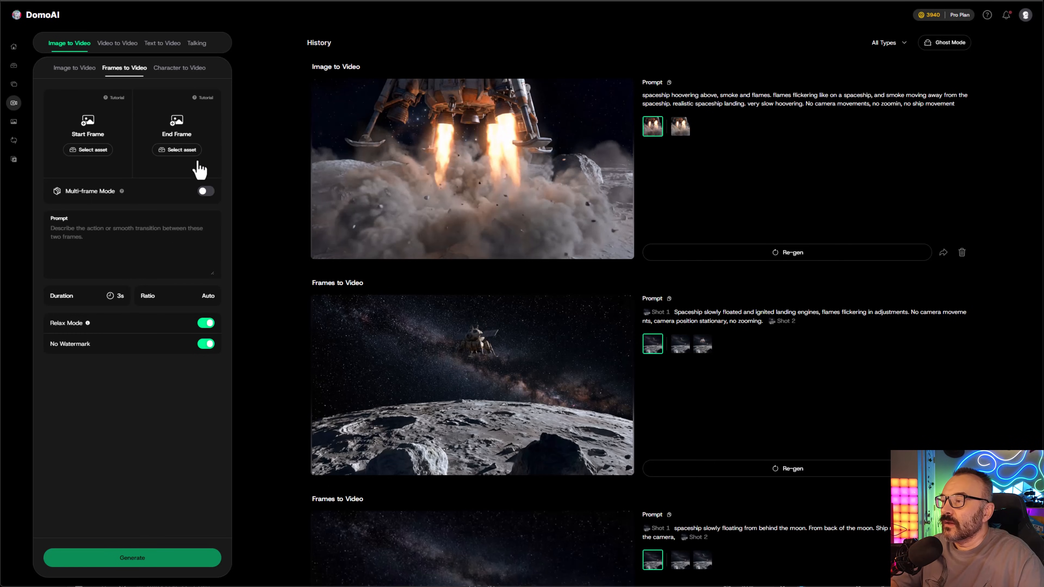
pyautogui.click(206, 191)
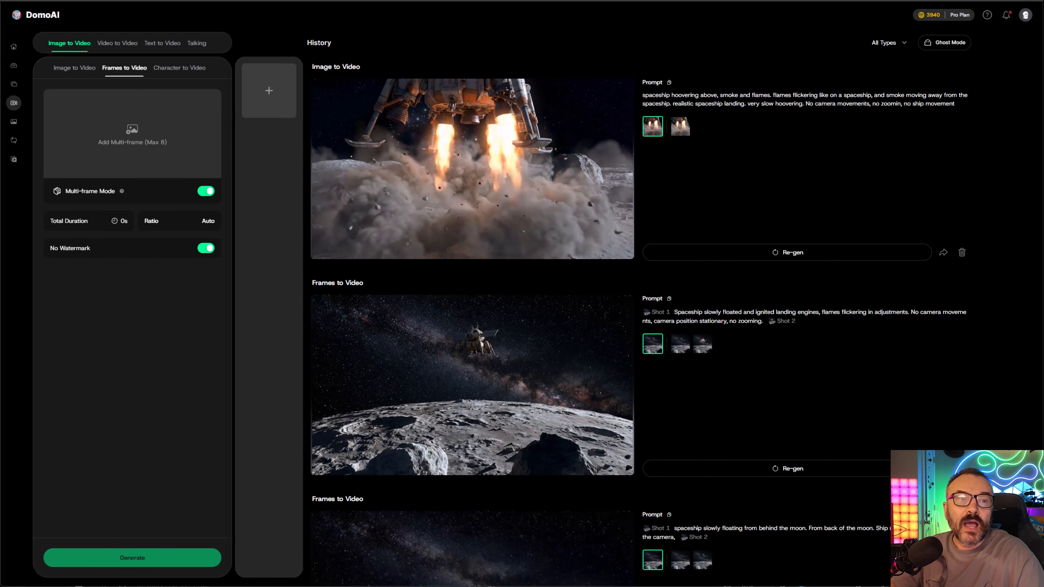
pyautogui.moveTo(916, 85); pyautogui.dragTo(277, 103)
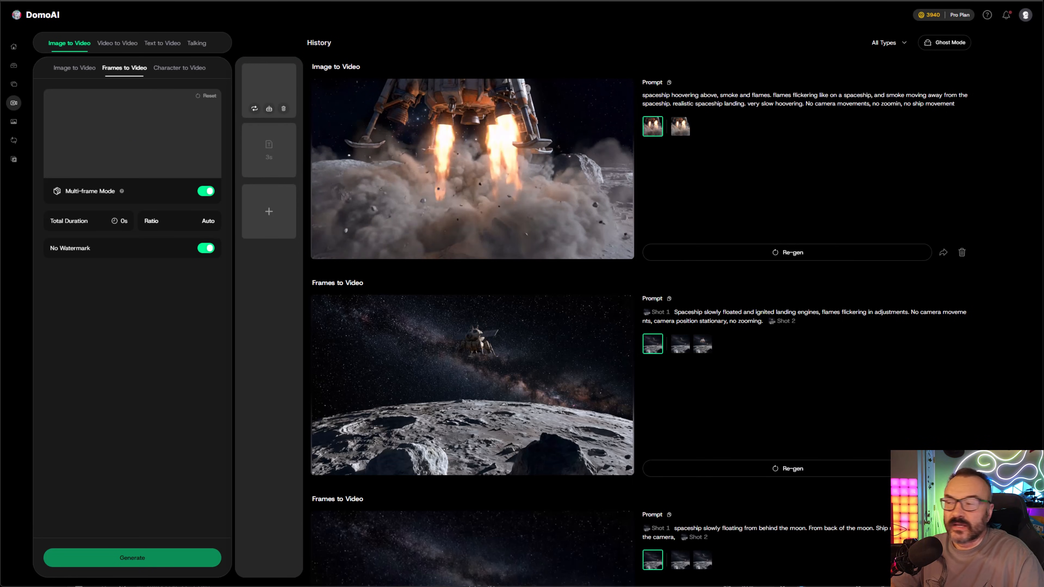
pyautogui.moveTo(636, 318); pyautogui.dragTo(260, 333)
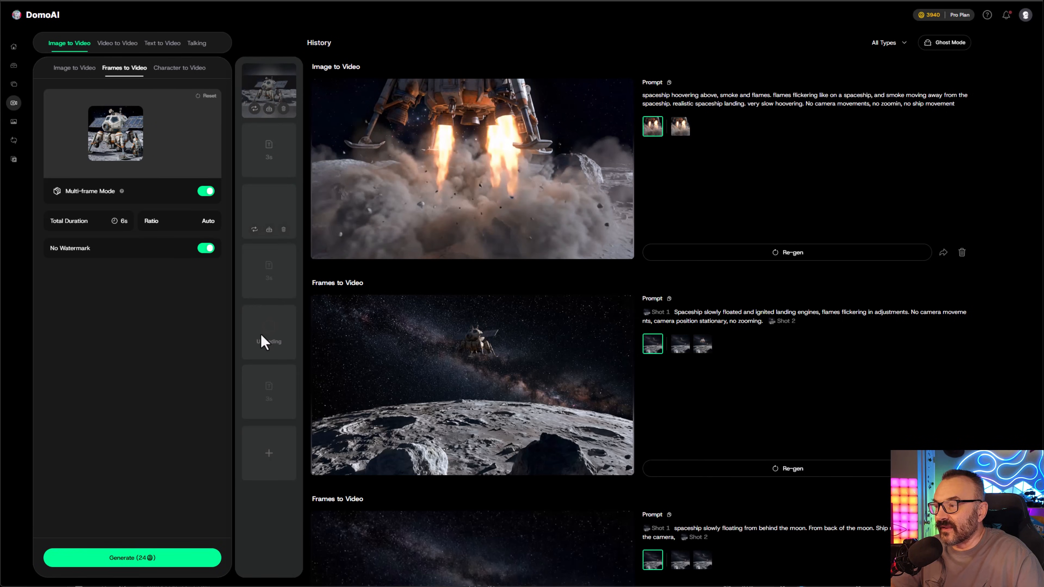
pyautogui.click(268, 150)
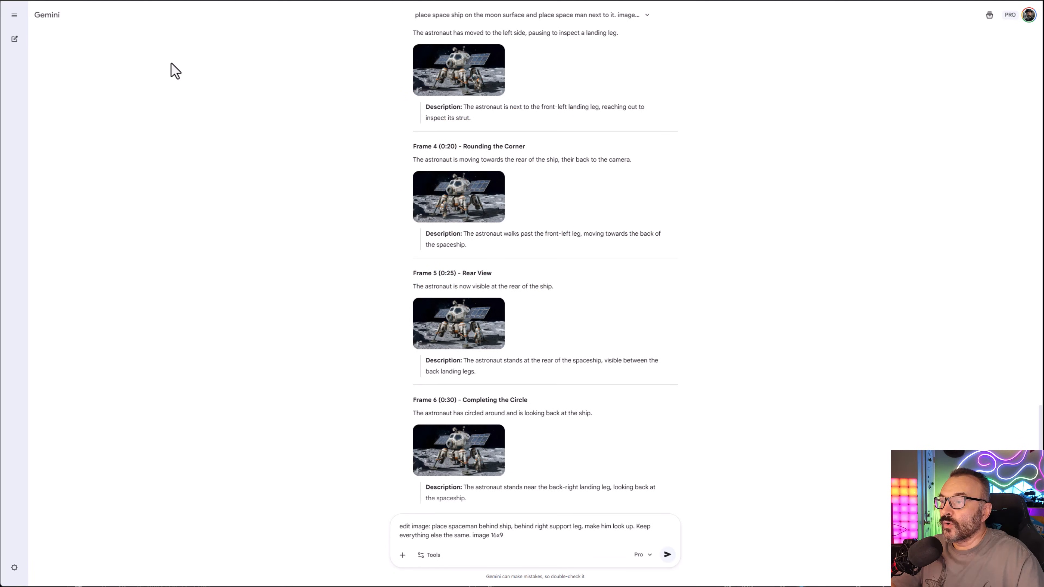
# Step: Switch to the Gemini chat and highlight the Frame 4, Frame 5 and Frame 6 keyframe headings with their timestamps
pyautogui.scroll(2, 534, 288)
pyautogui.moveTo(427, 231); pyautogui.dragTo(478, 231)
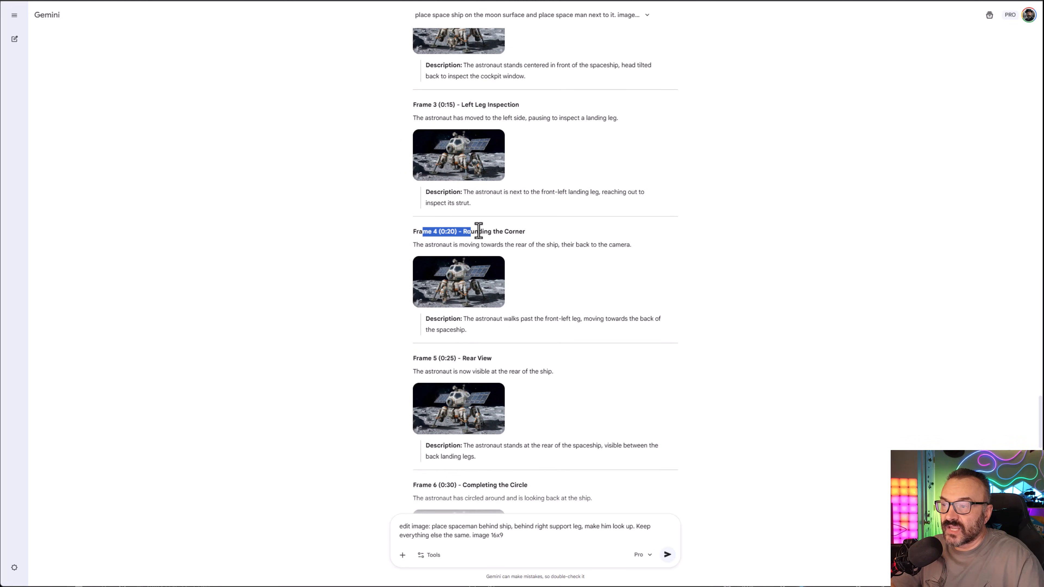
pyautogui.moveTo(433, 359); pyautogui.dragTo(494, 360)
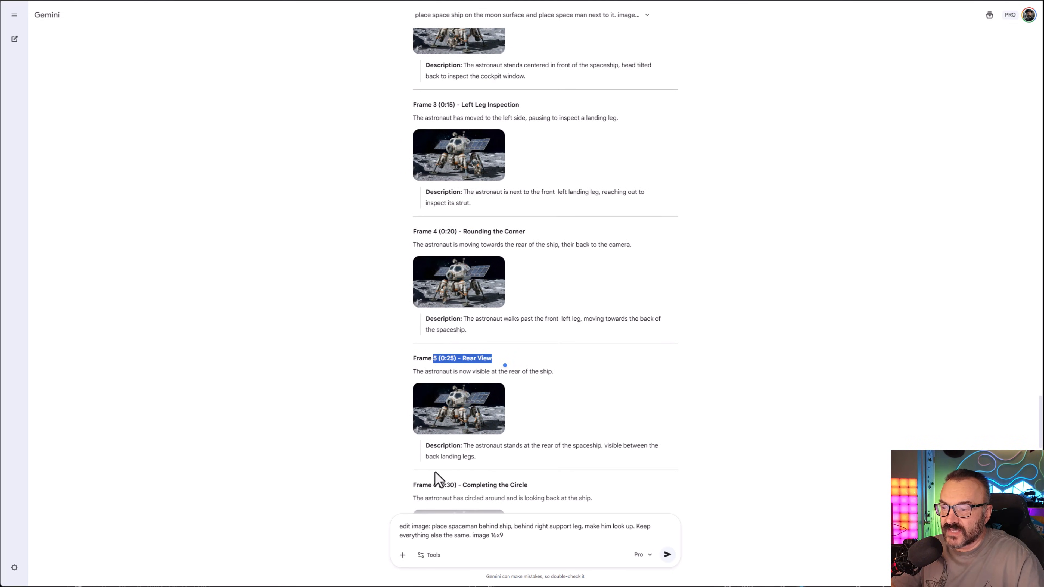
pyautogui.moveTo(434, 485); pyautogui.dragTo(481, 486)
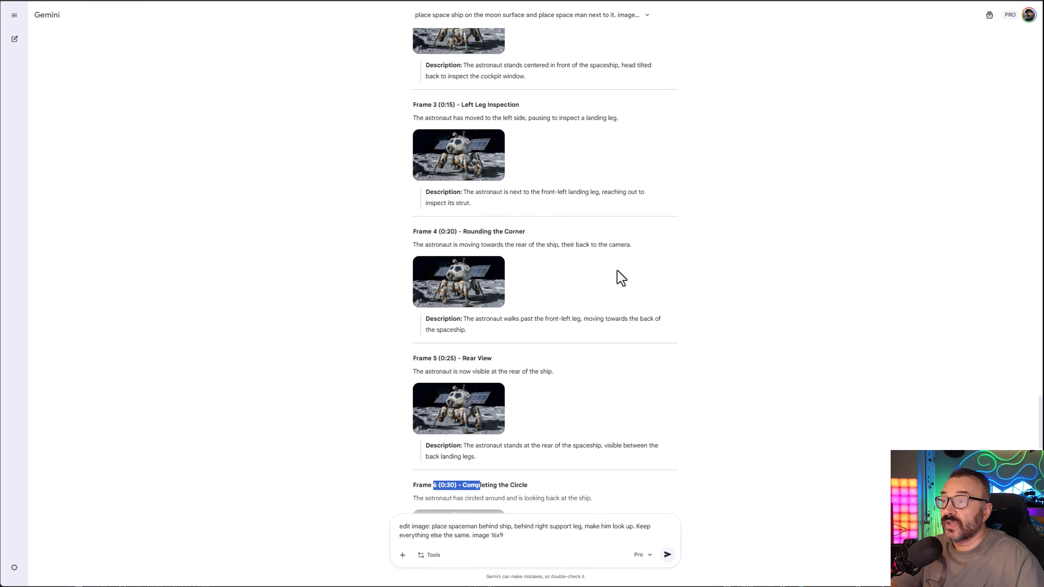
# Step: Find the walking-time analysis earlier in the chat and highlight the estimated speed under Inspection Mode
pyautogui.scroll(15, 620, 277)
pyautogui.scroll(20, 620, 277)
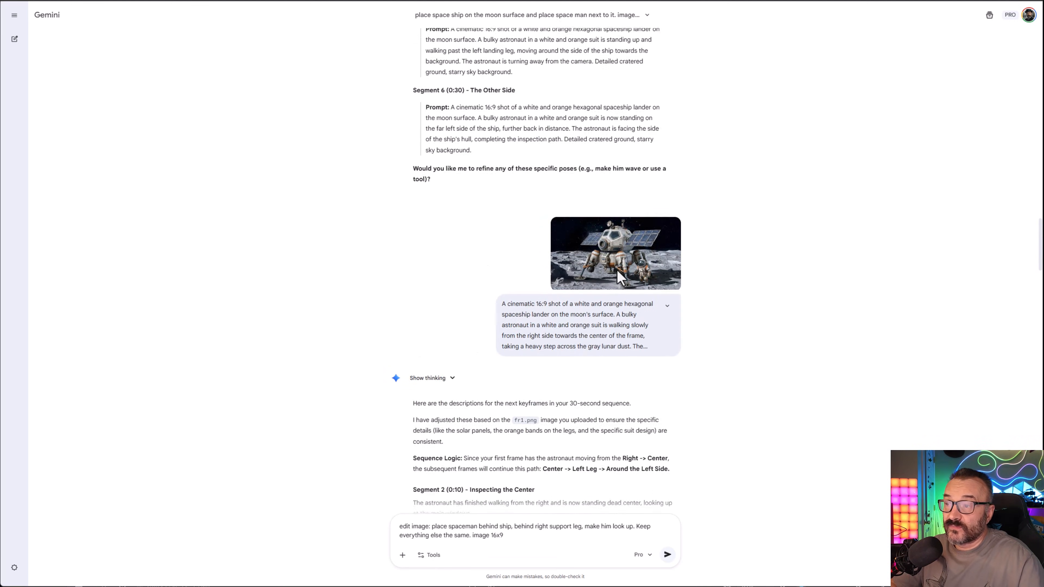
pyautogui.scroll(7, 620, 277)
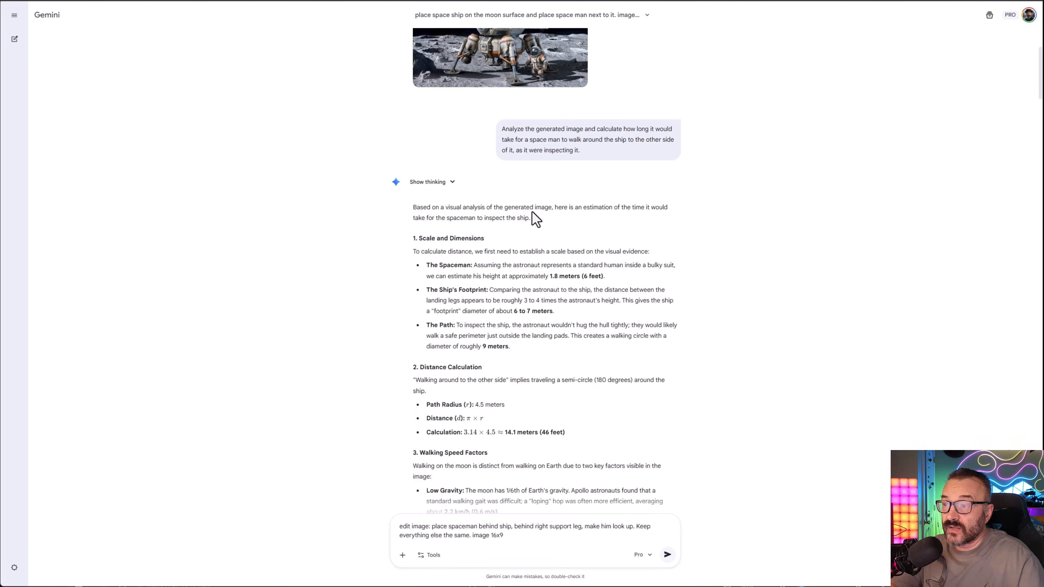
pyautogui.scroll(-3, 567, 362)
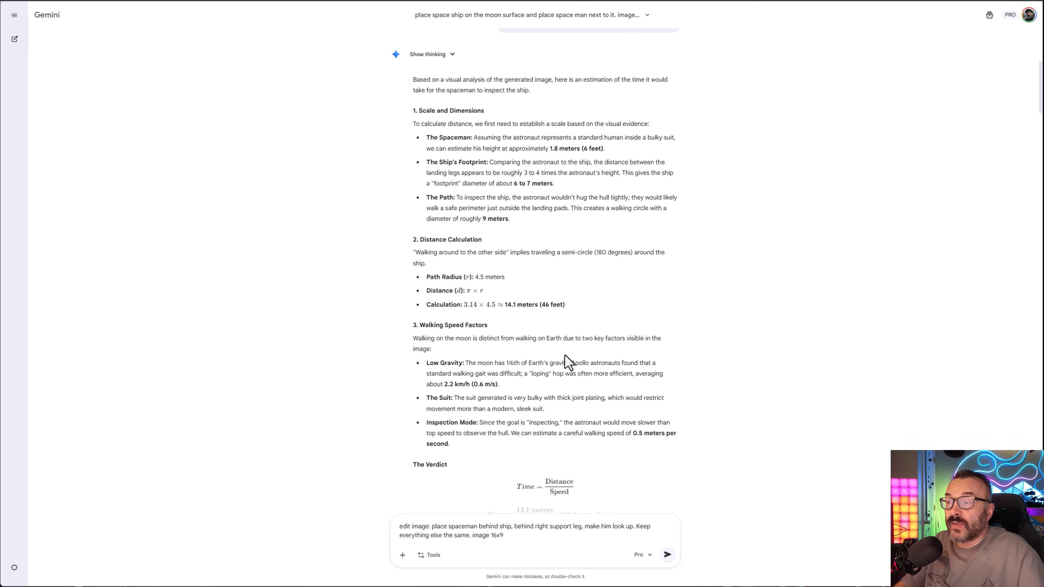
pyautogui.moveTo(578, 433); pyautogui.dragTo(660, 434)
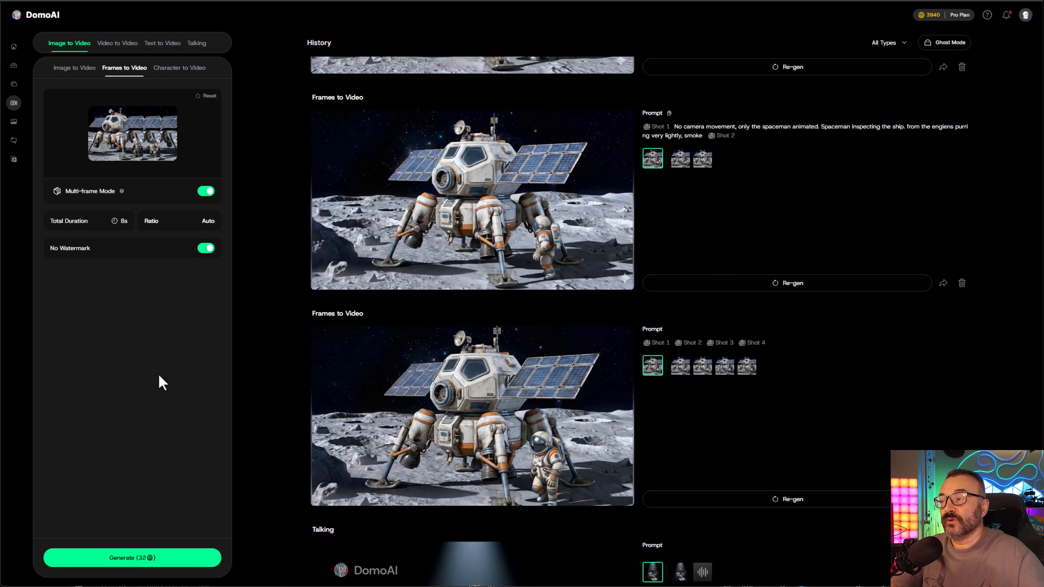
# Step: Switch to DomoAI, replace the multi-frame setup with single-transition mode and upload lander images as the start and end frames
pyautogui.click(206, 97)
pyautogui.click(206, 191)
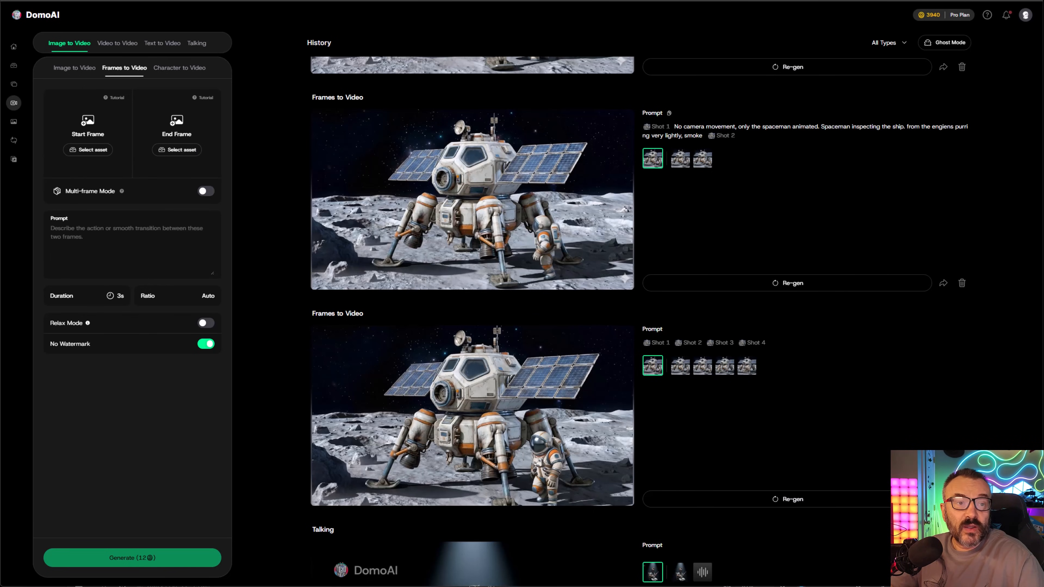
pyautogui.moveTo(342, 165); pyautogui.dragTo(88, 125)
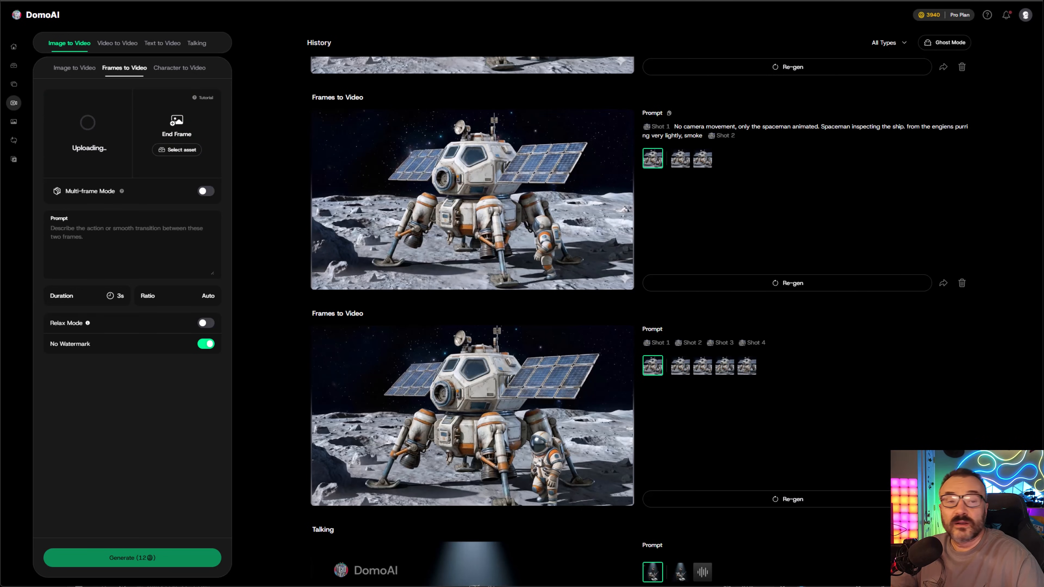
pyautogui.moveTo(560, 227); pyautogui.dragTo(176, 132)
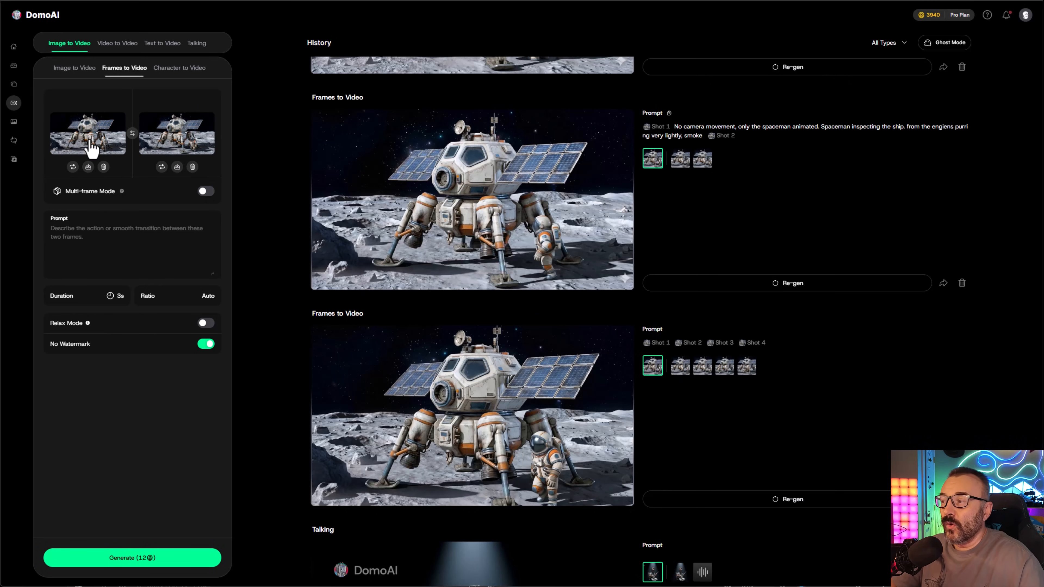
# Step: Write the video prompt "Spaceman turn around and waved to the camera. No camera movements, no zoom, only spance moving in shot."
pyautogui.click(89, 235)
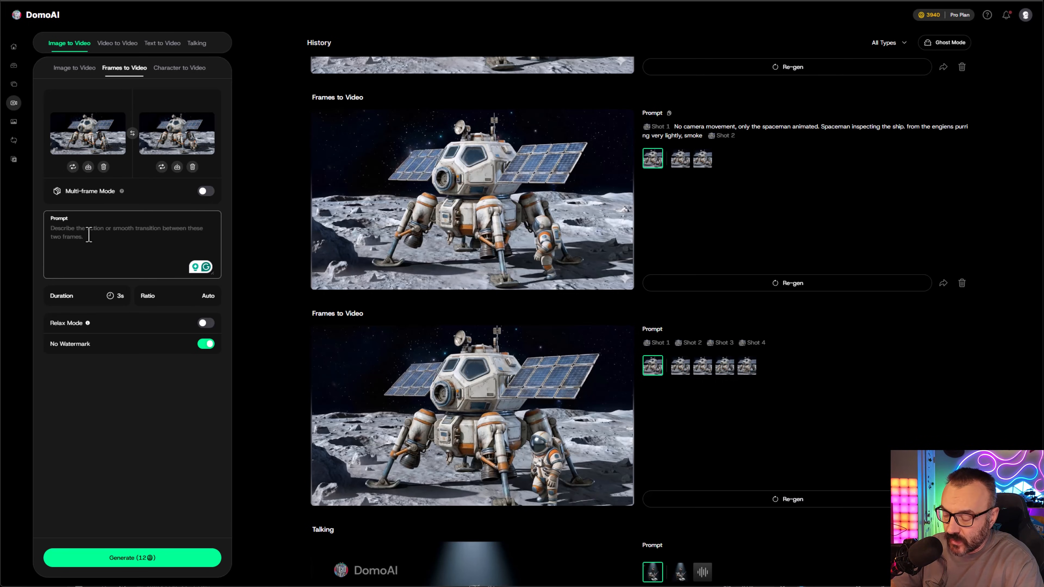
pyautogui.write('Space')
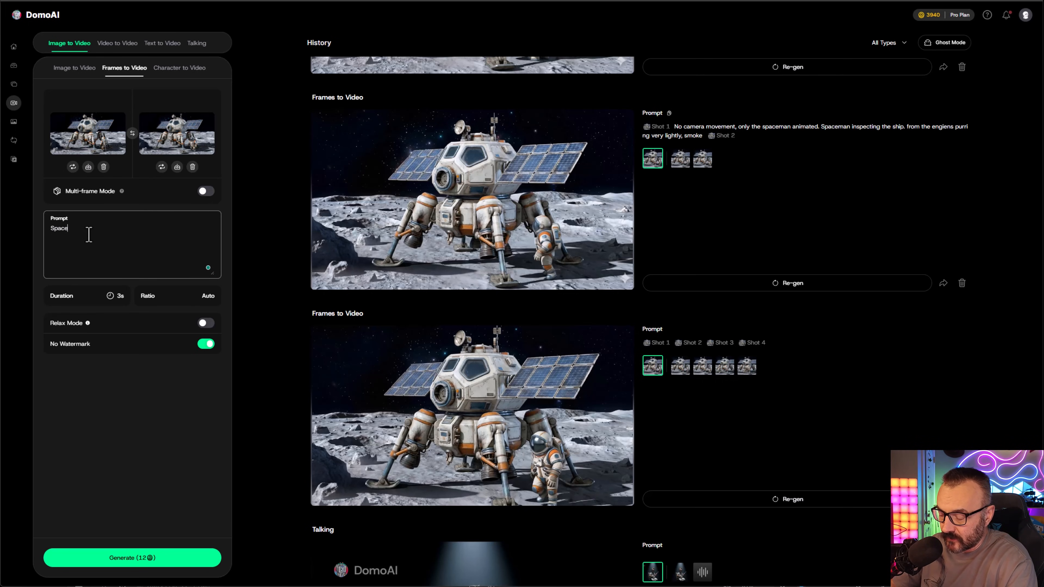
pyautogui.write('man turn')
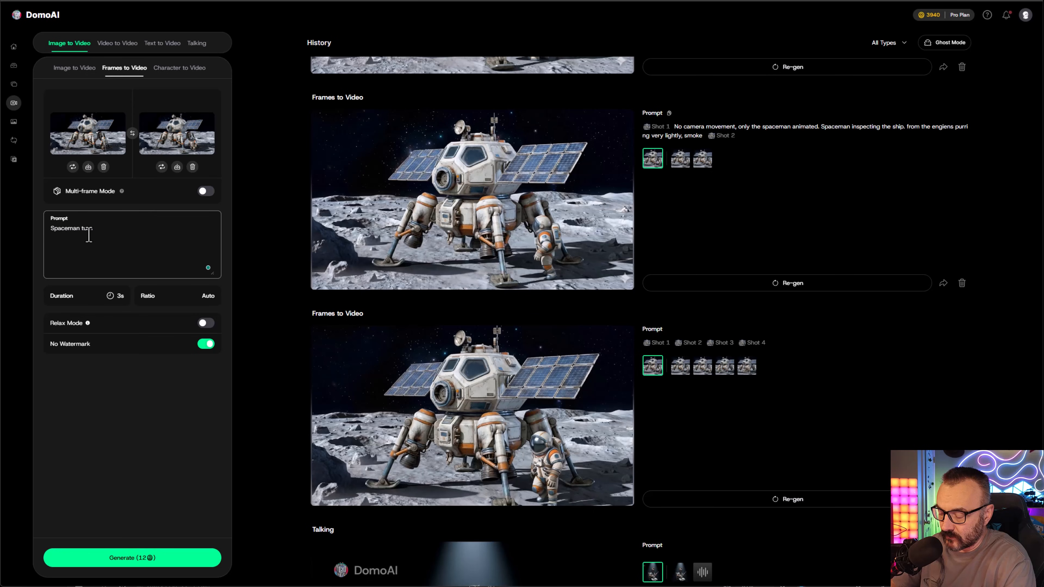
pyautogui.write(' around an')
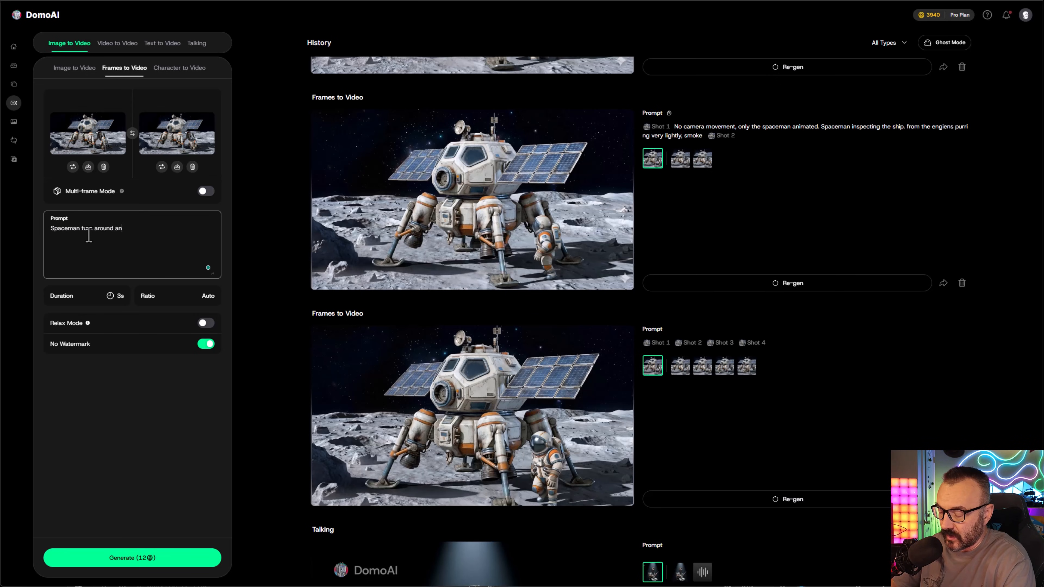
pyautogui.write('d waved to ')
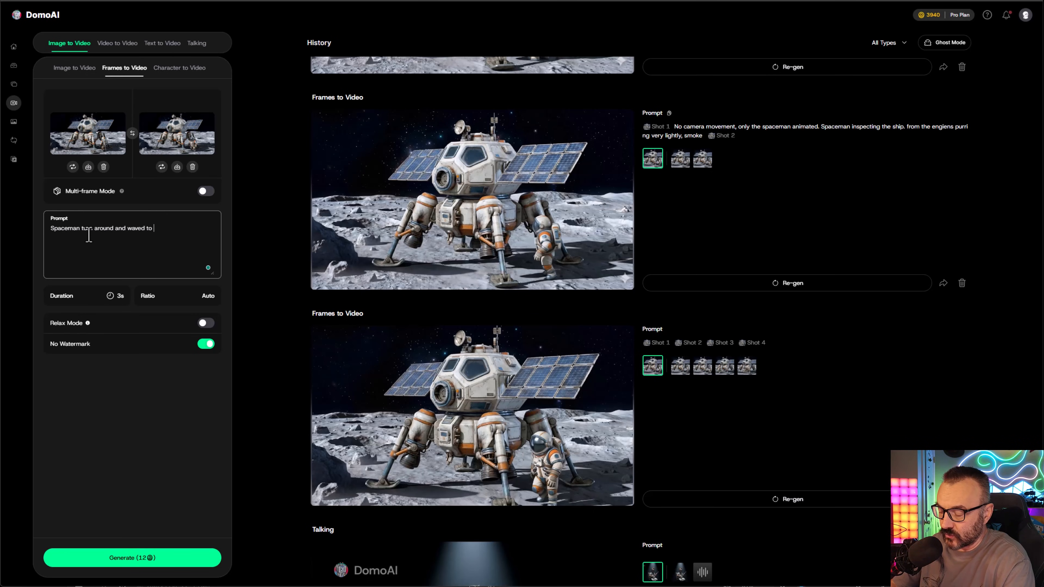
pyautogui.write('the camera.')
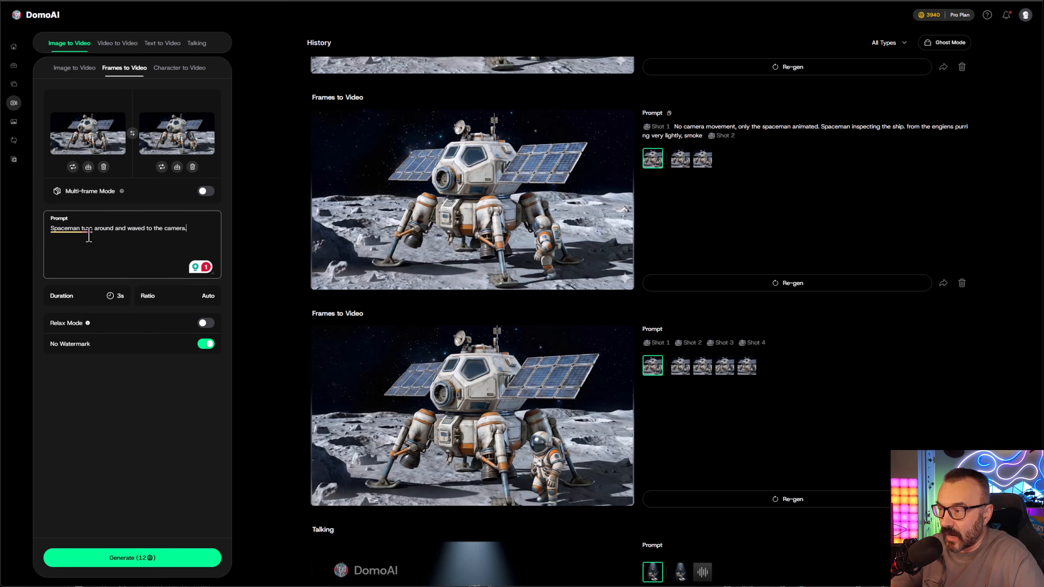
pyautogui.write('No c')
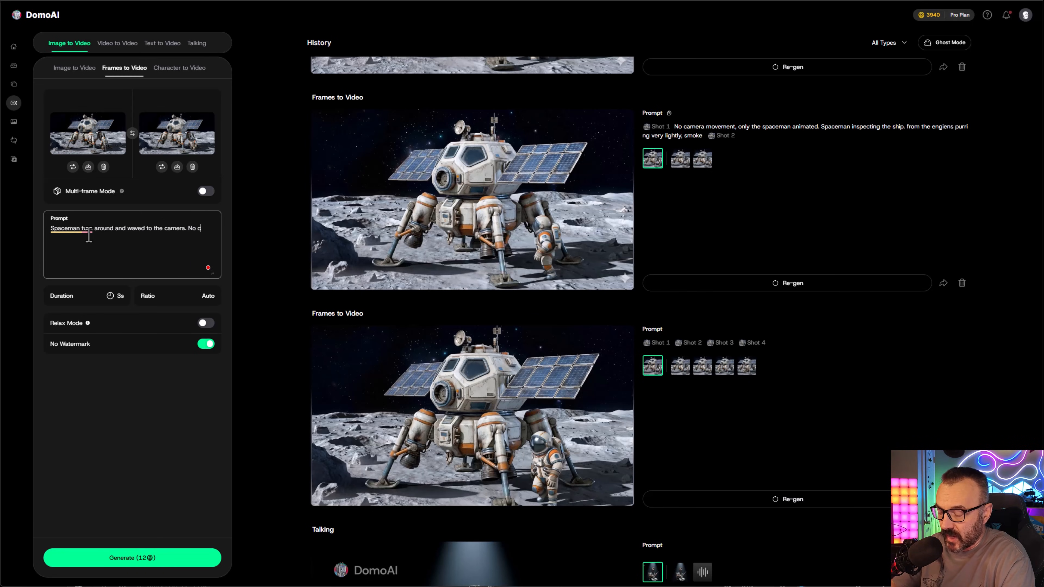
pyautogui.write('amera movements, no')
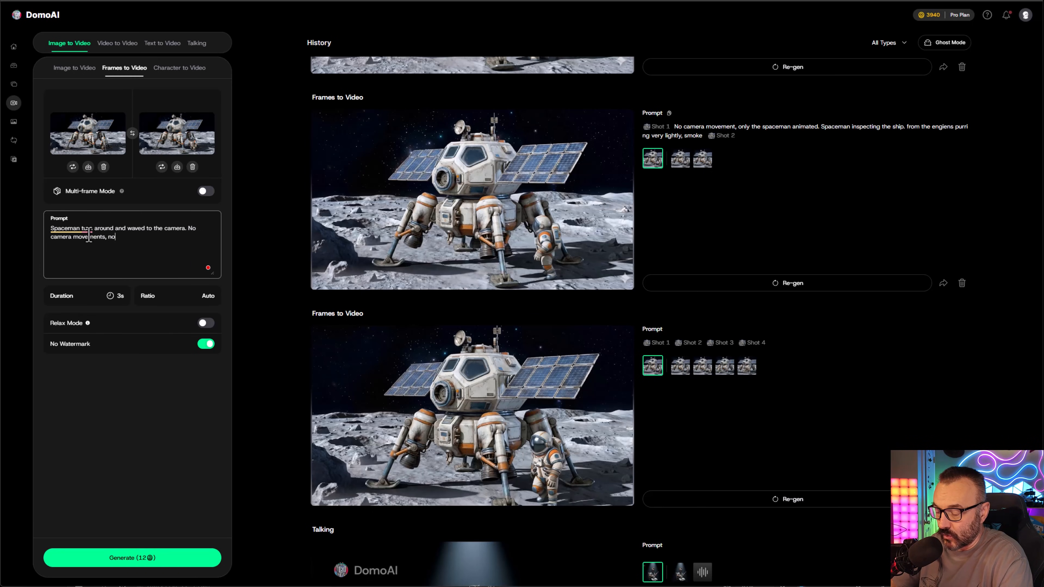
pyautogui.write(' zoom, on')
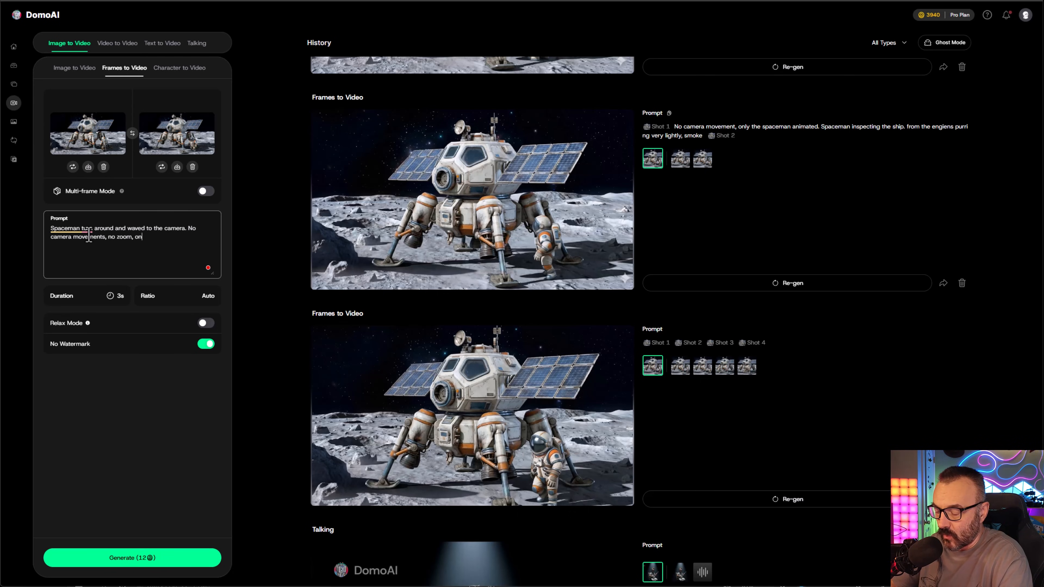
pyautogui.write('ly spance ')
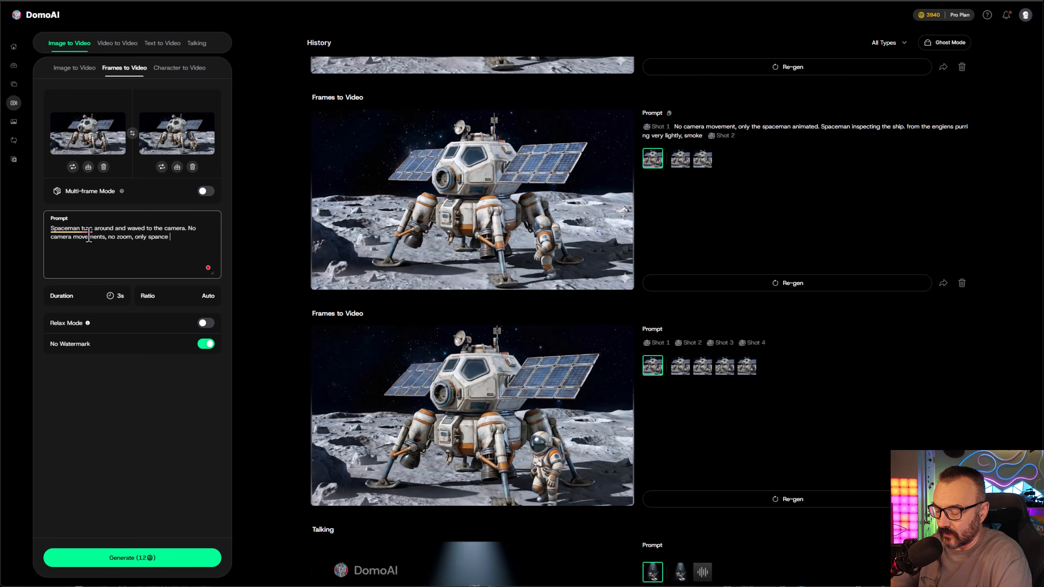
pyautogui.write('moving i')
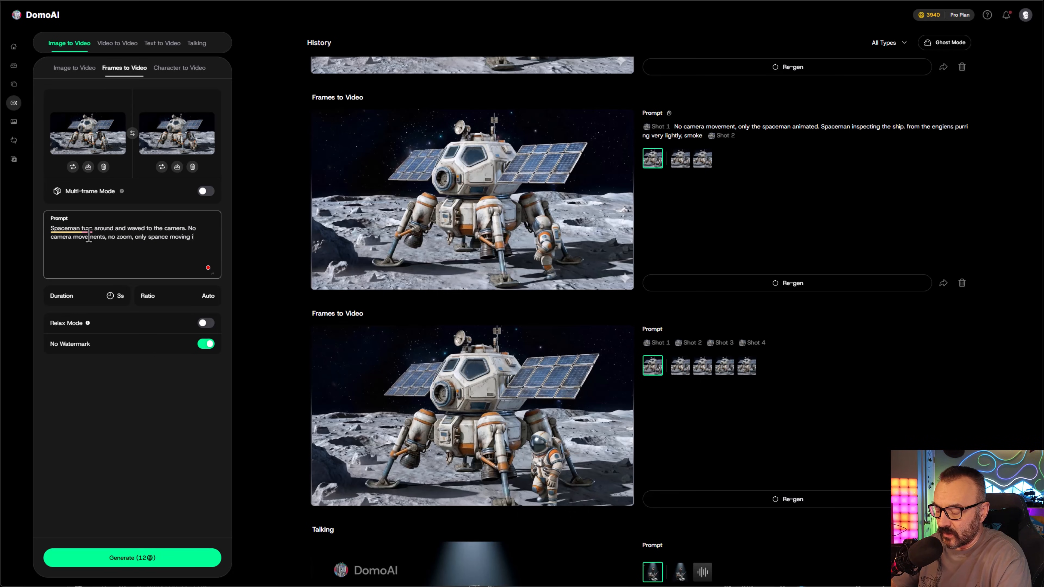
pyautogui.write('n shot.')
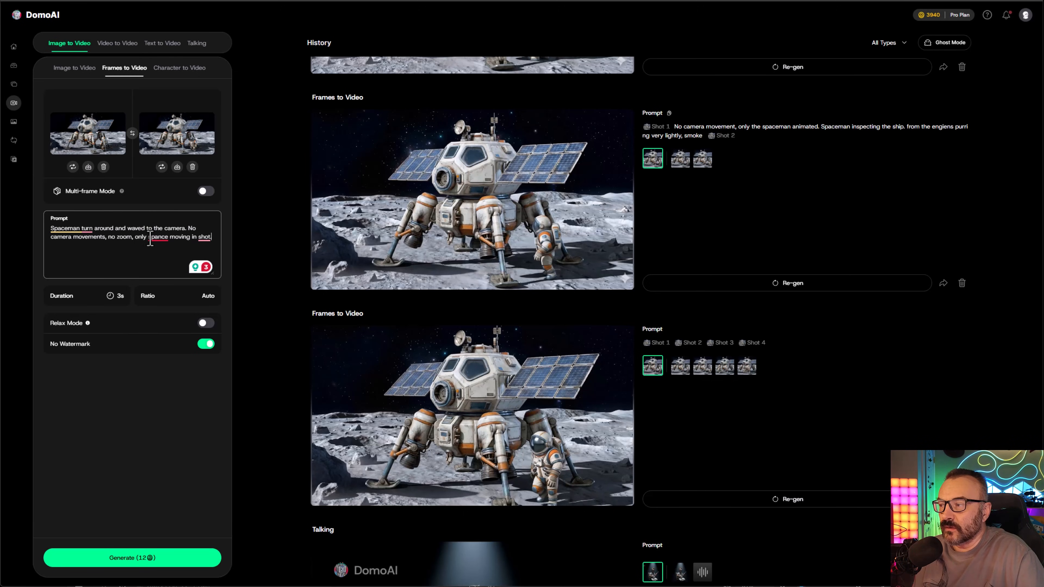
# Step: Correct "spance" to "space" in the video prompt and set the aspect ratio to 16:9
pyautogui.click(158, 237)
pyautogui.click(160, 254)
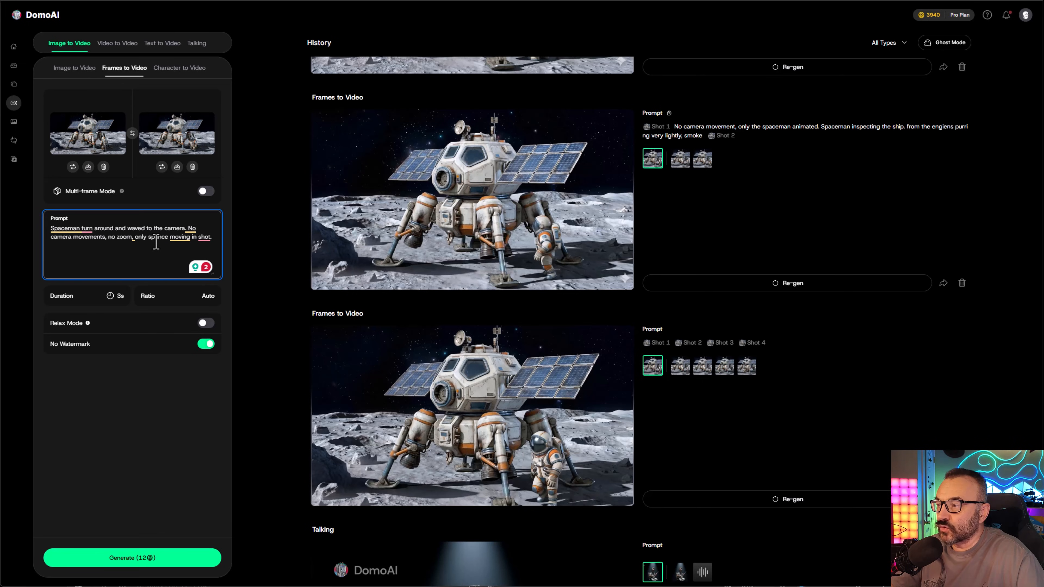
pyautogui.press('BackSpace')
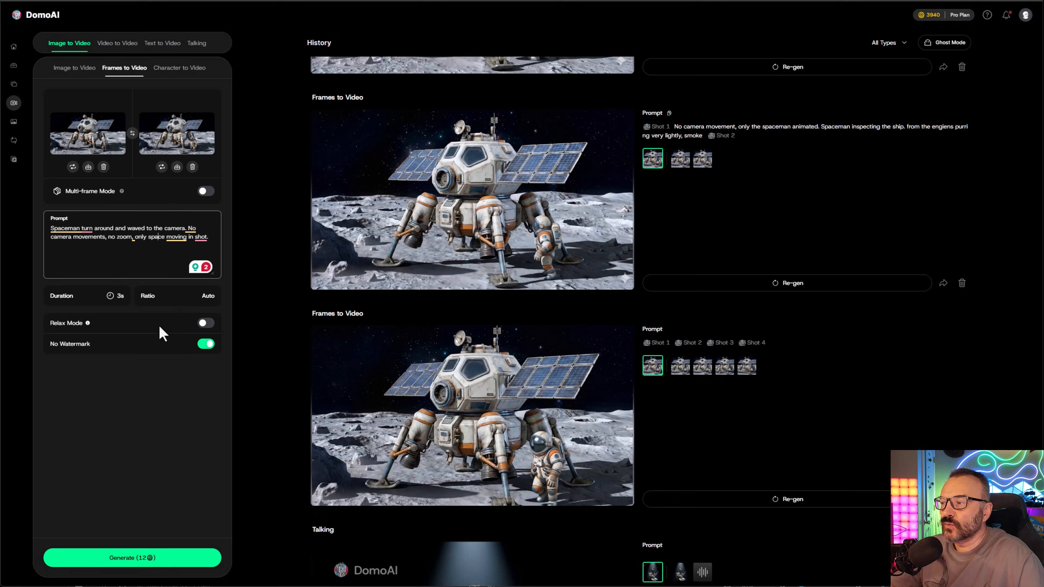
pyautogui.click(195, 300)
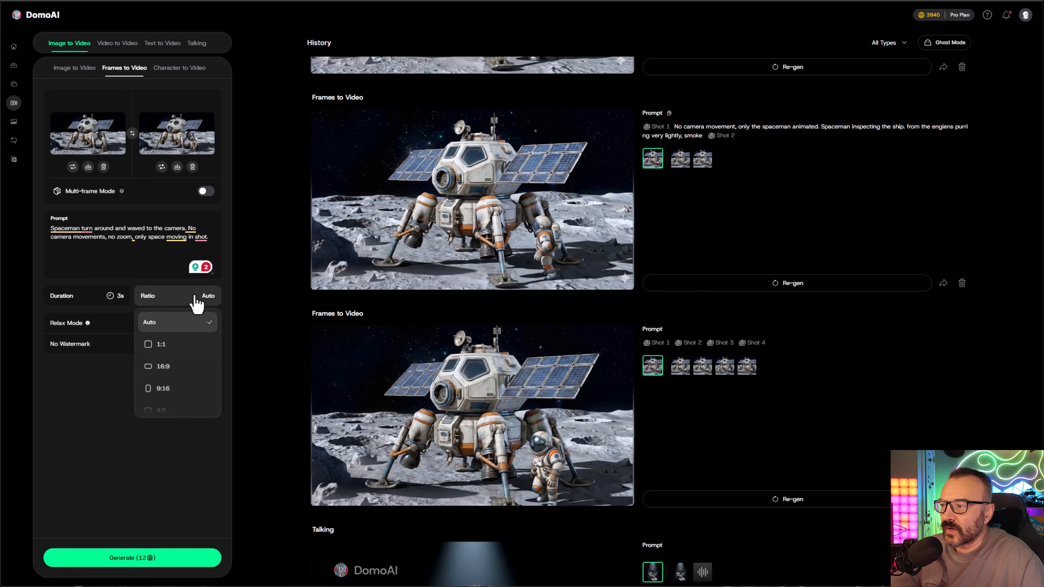
pyautogui.click(174, 374)
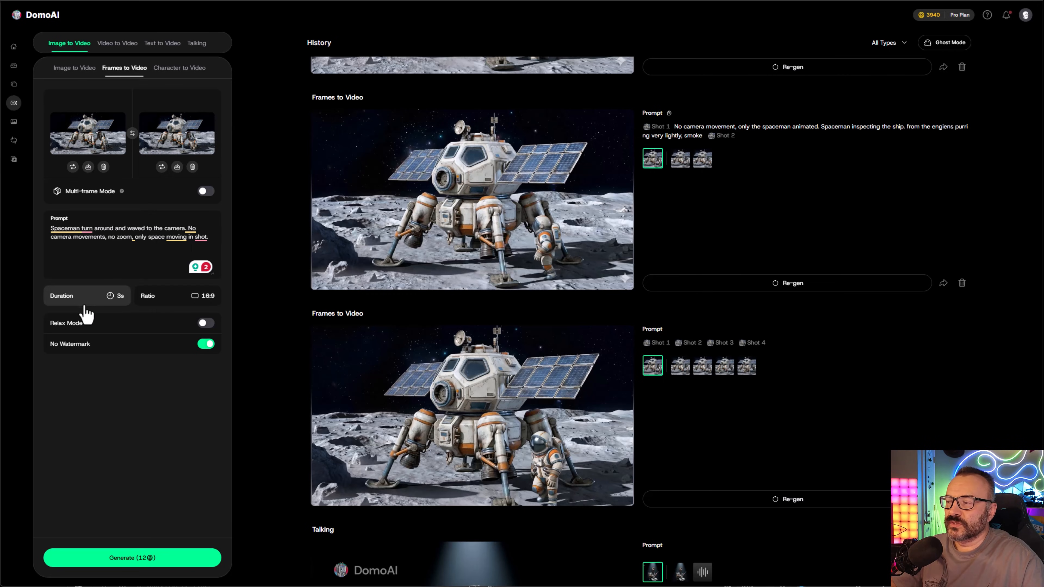
# Step: Check the available clip durations, leave the duration at 3s, and enable Relax Mode
pyautogui.click(74, 302)
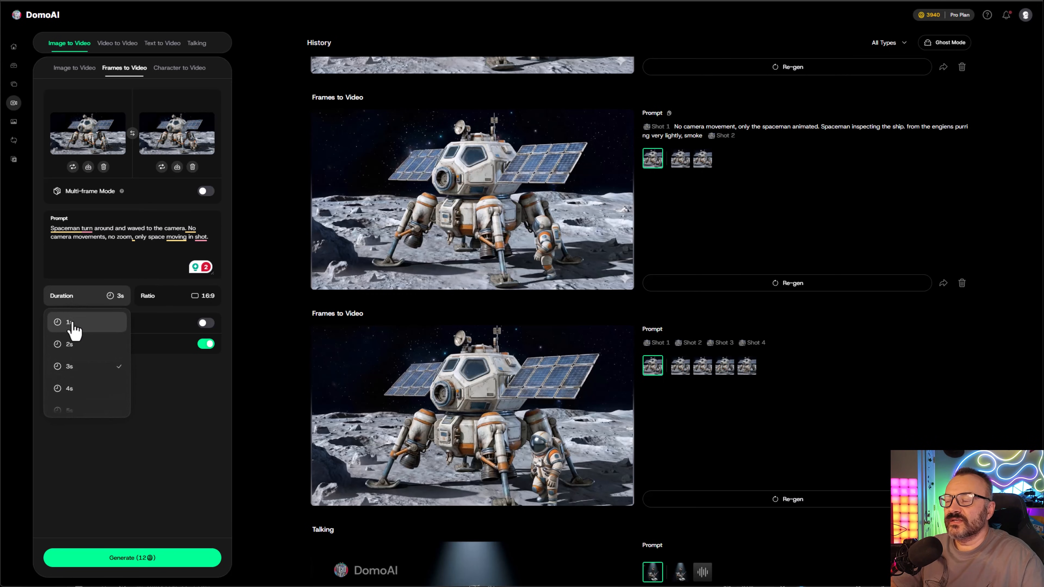
pyautogui.scroll(-3, 70, 339)
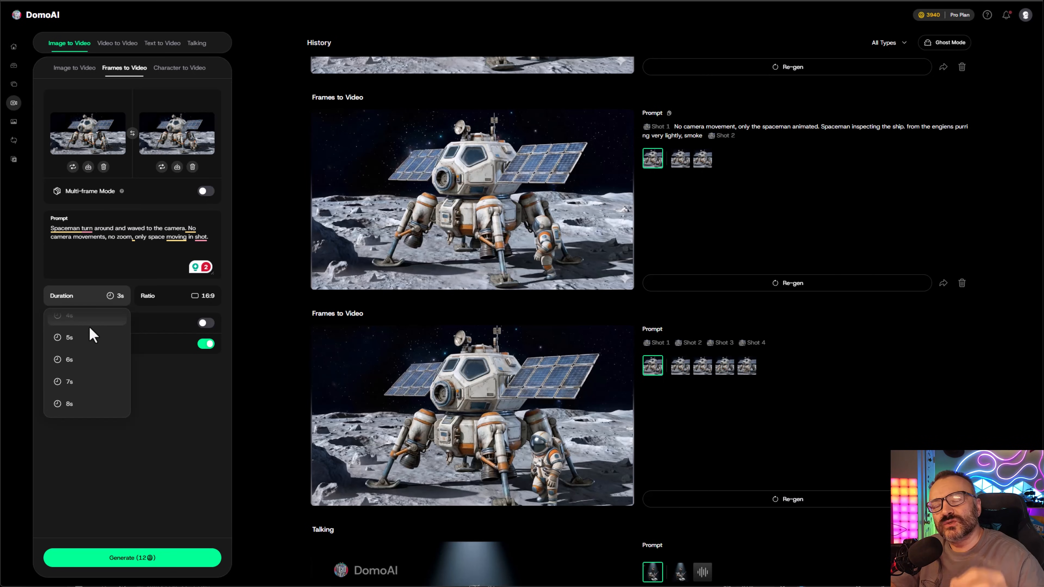
pyautogui.scroll(3, 89, 326)
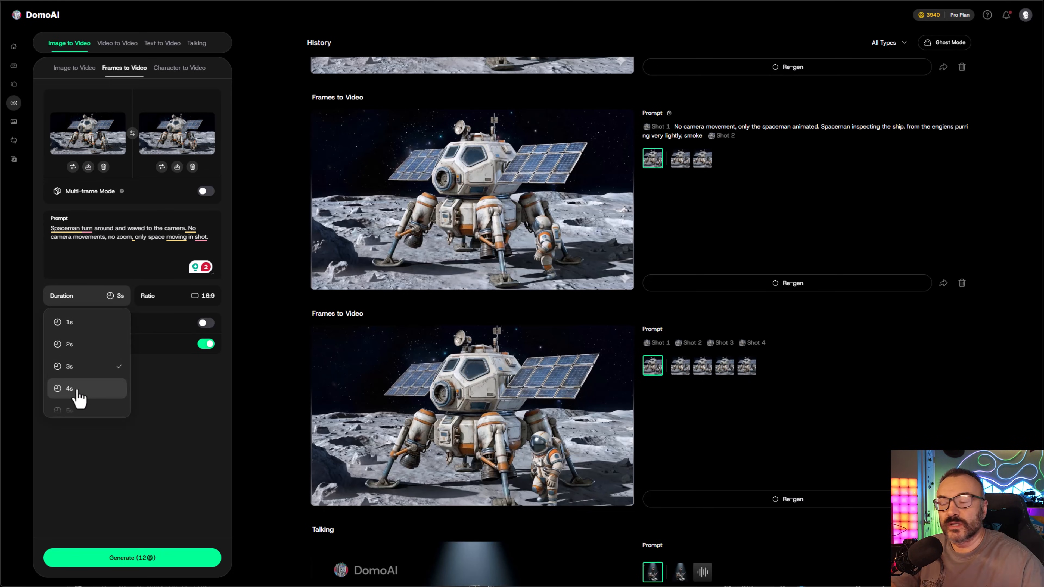
pyautogui.click(182, 391)
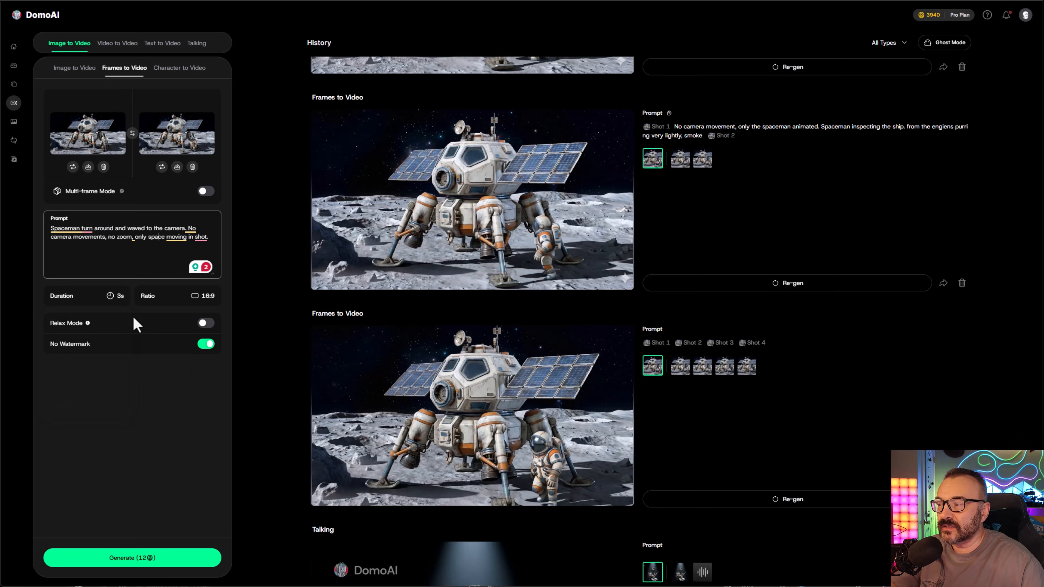
pyautogui.click(206, 325)
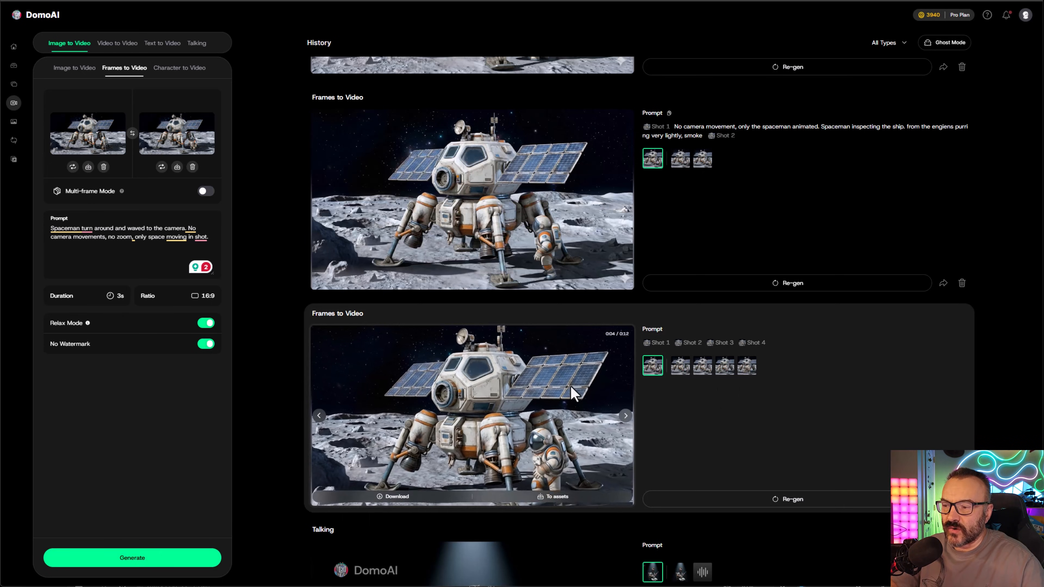
# Step: Review the generated Frames to Video clips in the history, previewing the inspecting, walking and waving spaceman shots
pyautogui.scroll(3, 573, 393)
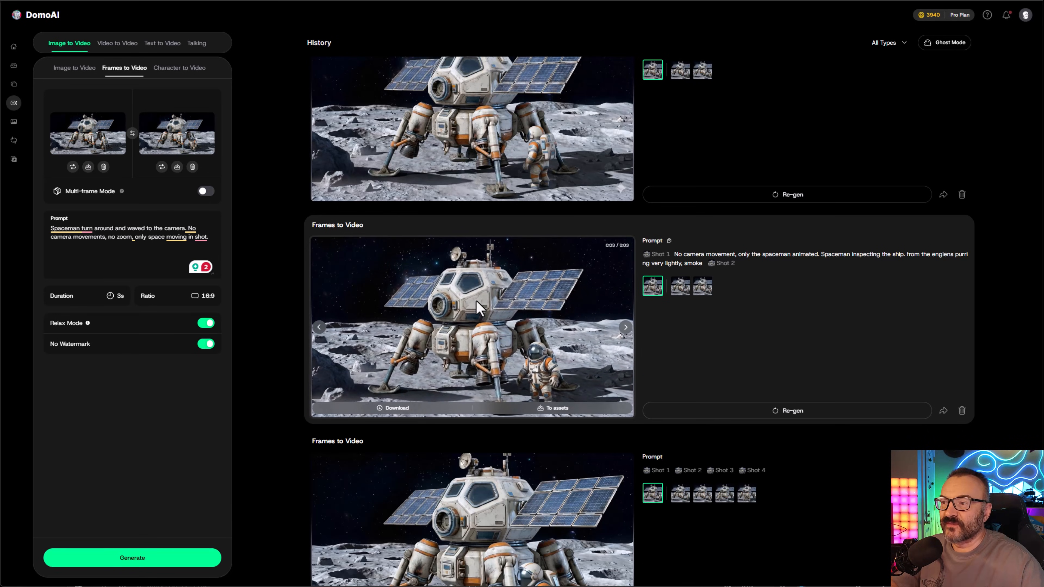
pyautogui.scroll(-3, 476, 300)
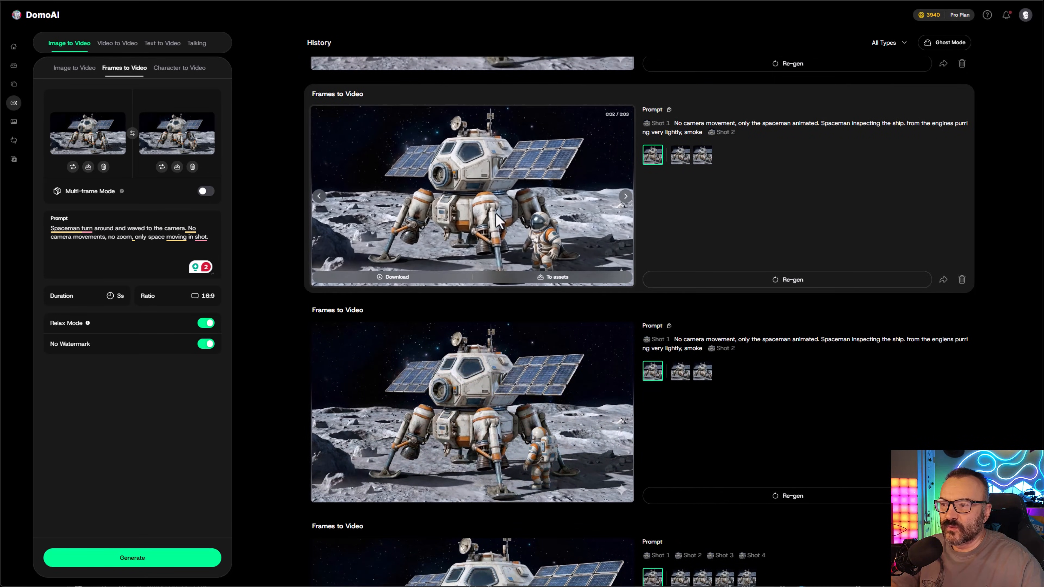
pyautogui.scroll(5, 498, 220)
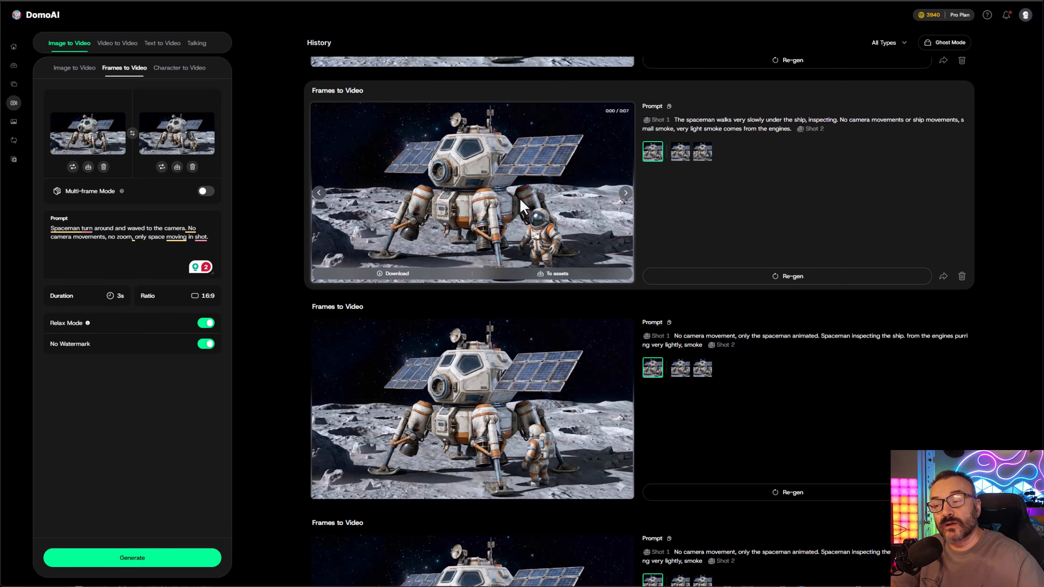
pyautogui.scroll(-3, 520, 206)
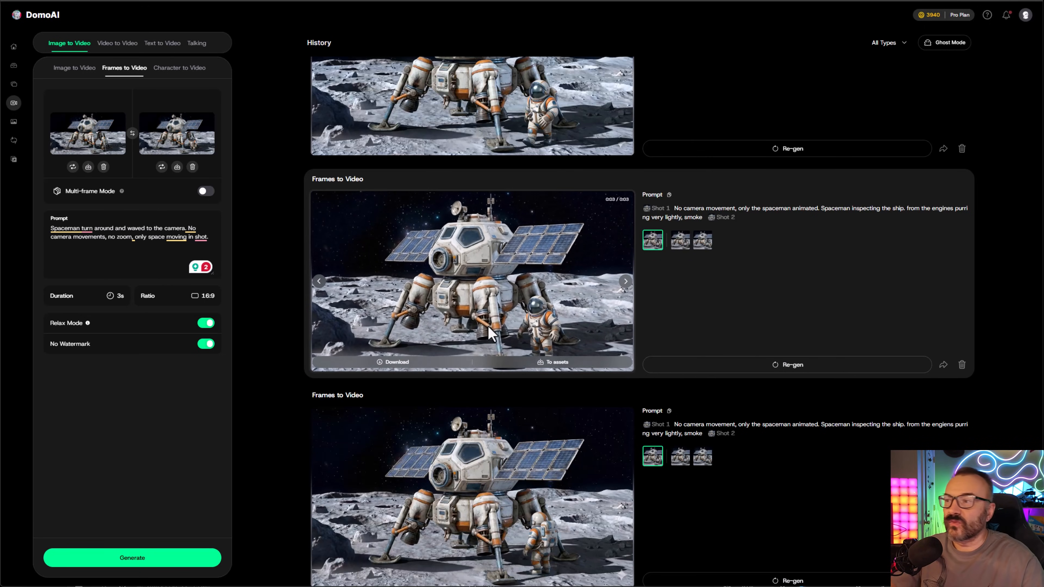
pyautogui.scroll(2, 490, 333)
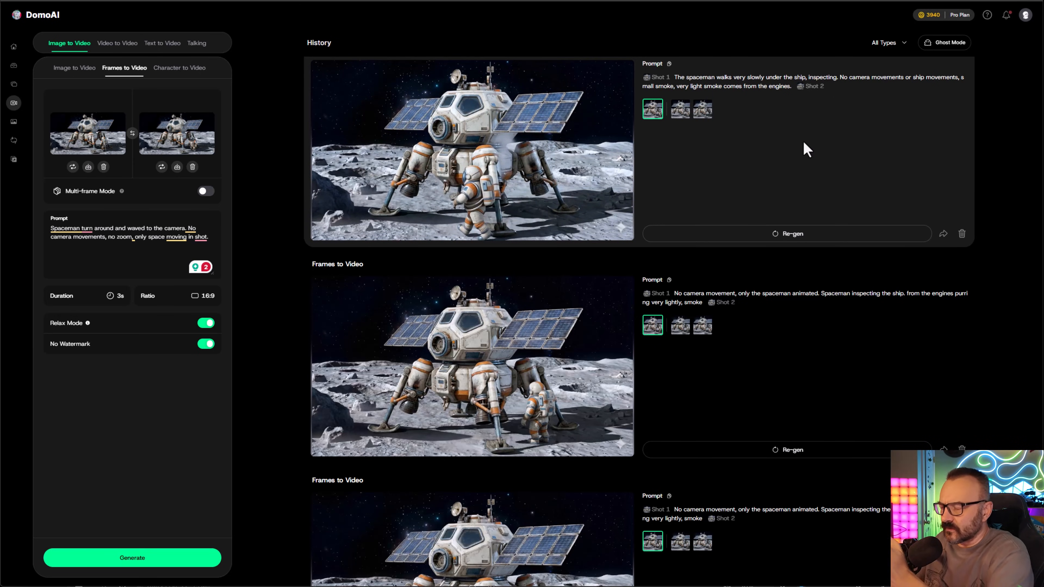
pyautogui.moveTo(490, 186)
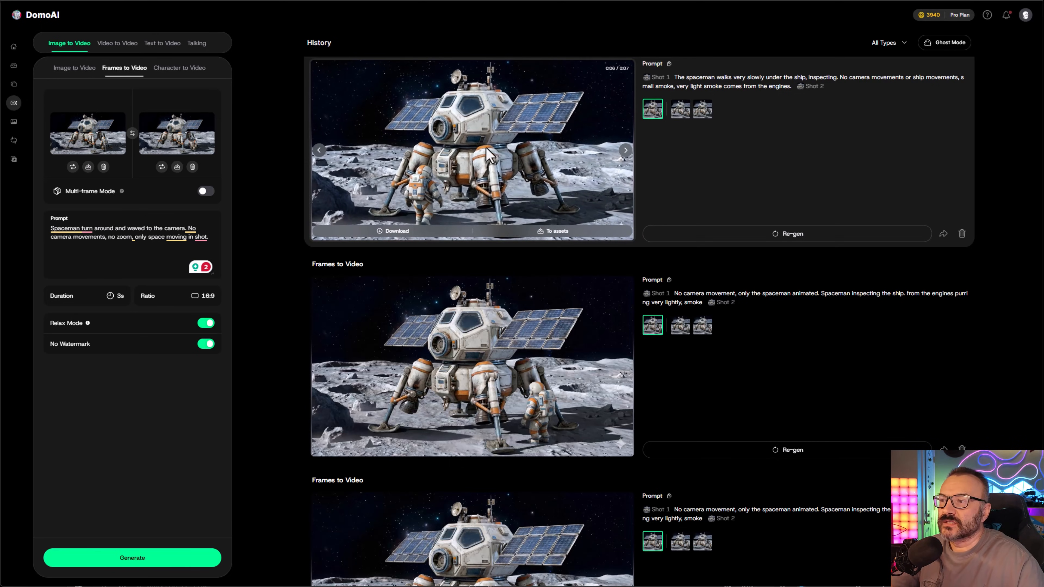
pyautogui.scroll(8, 493, 193)
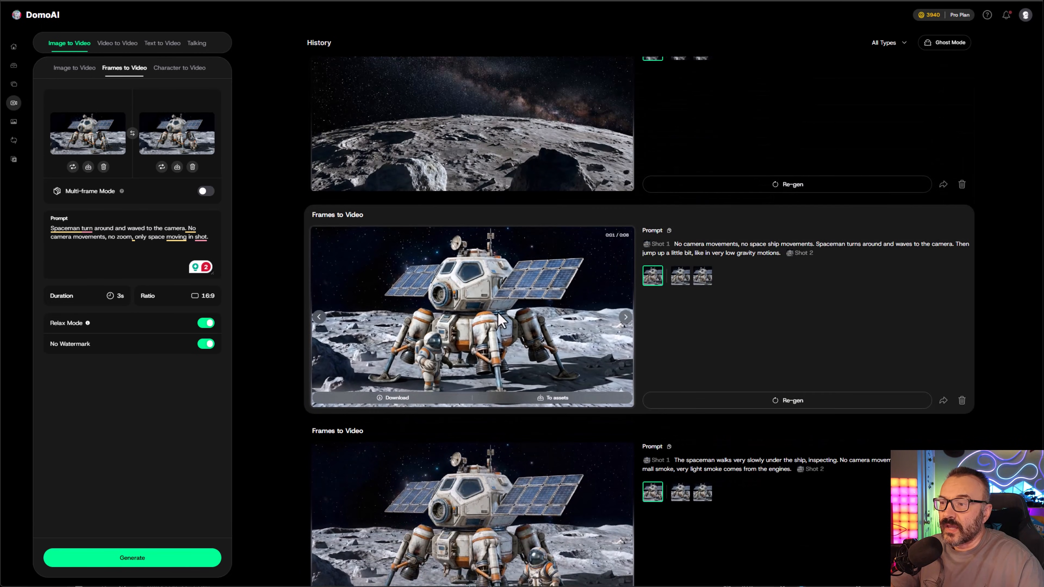
pyautogui.scroll(-3, 496, 255)
pyautogui.scroll(-2, 483, 261)
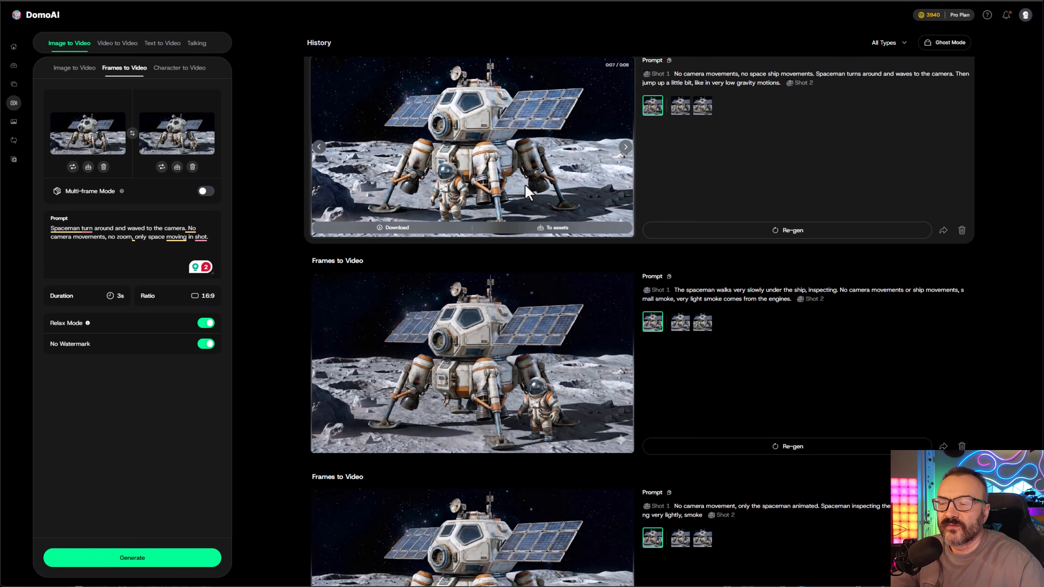
pyautogui.scroll(5, 535, 159)
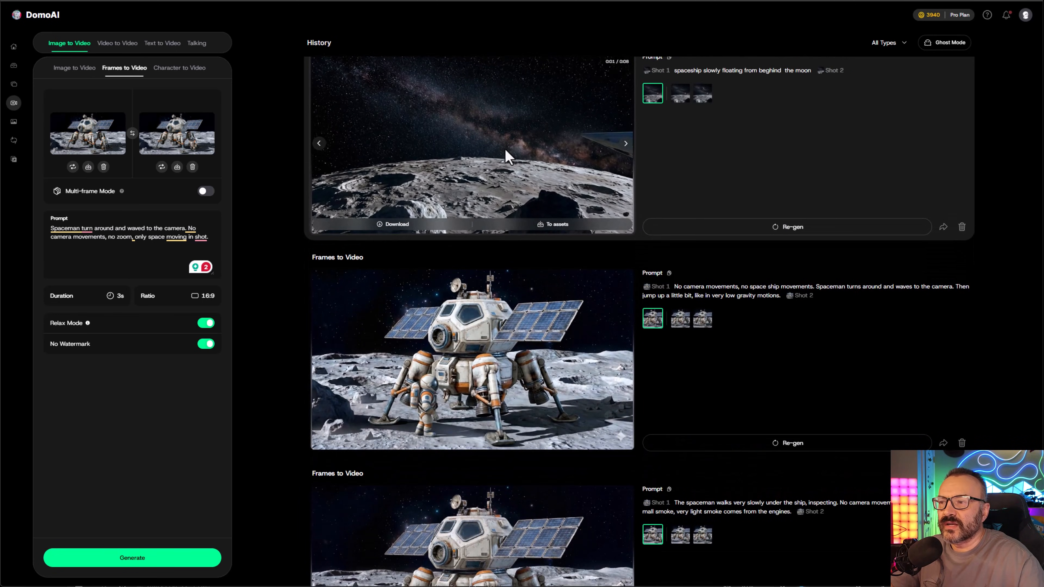
pyautogui.moveTo(627, 284)
pyautogui.scroll(5, 627, 284)
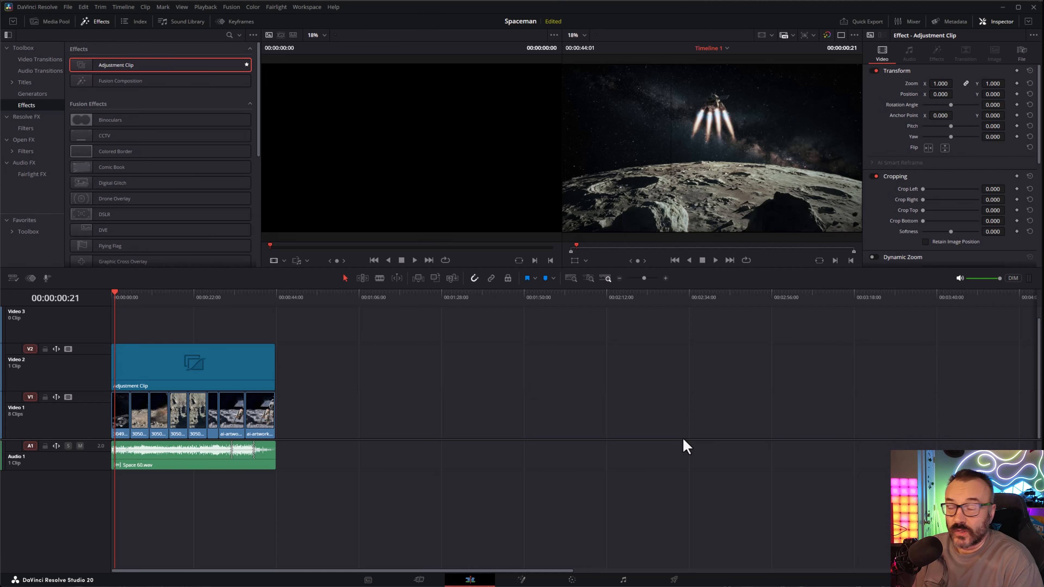
# Step: Switch to DaVinci Resolve and scrub the Spaceman timeline through the lander clips to 00:00:33:16
pyautogui.moveTo(148, 306); pyautogui.dragTo(207, 321)
pyautogui.scroll(5, 228, 366)
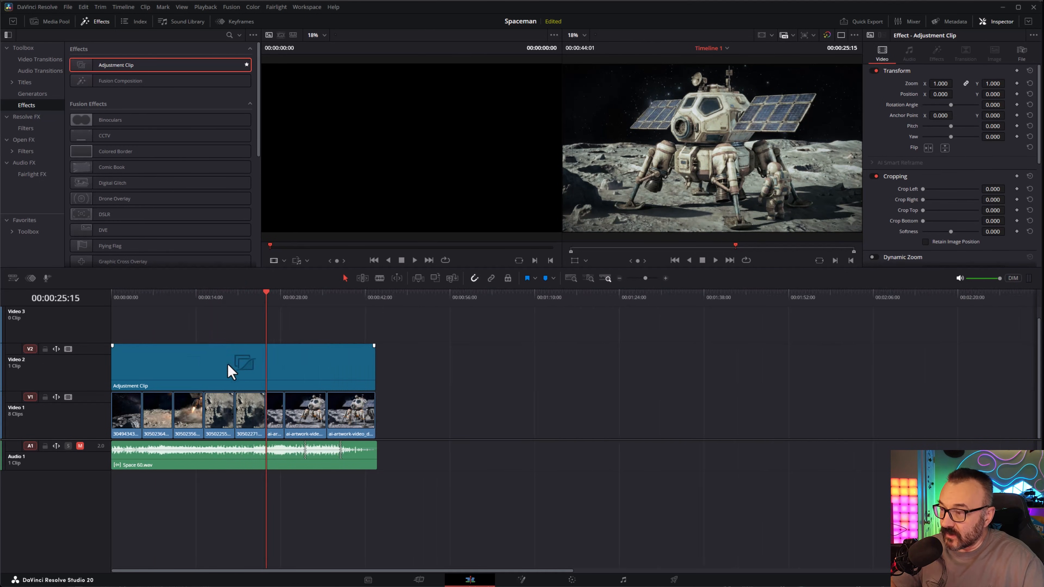
pyautogui.scroll(1, 433, 413)
pyautogui.hscroll(5, 776, 334)
pyautogui.moveTo(337, 301)
pyautogui.mouseDown()
pyautogui.moveTo(354, 300)
pyautogui.moveTo(336, 301)
pyautogui.mouseUp()
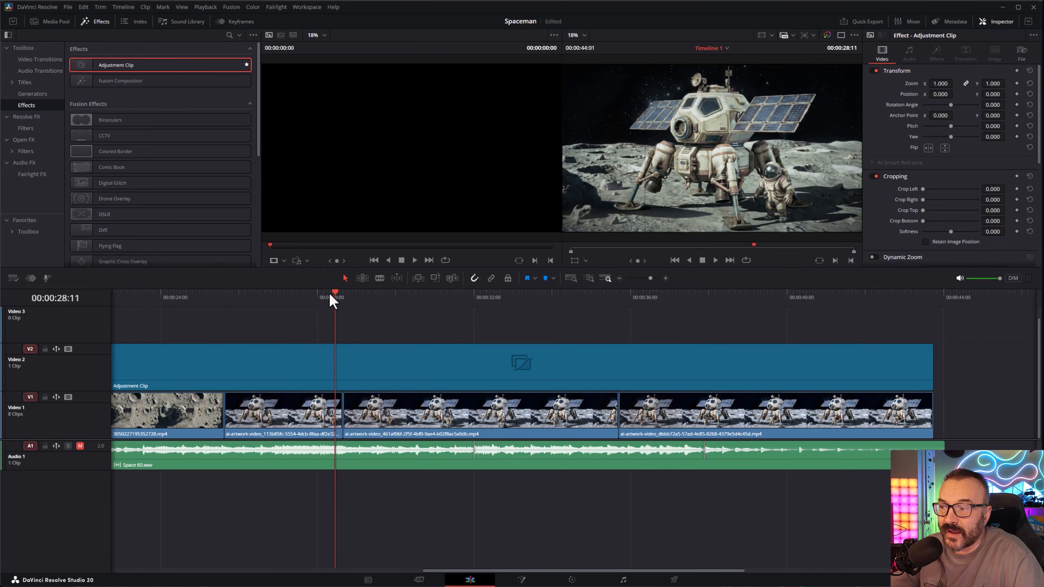
pyautogui.moveTo(333, 294); pyautogui.dragTo(538, 331)
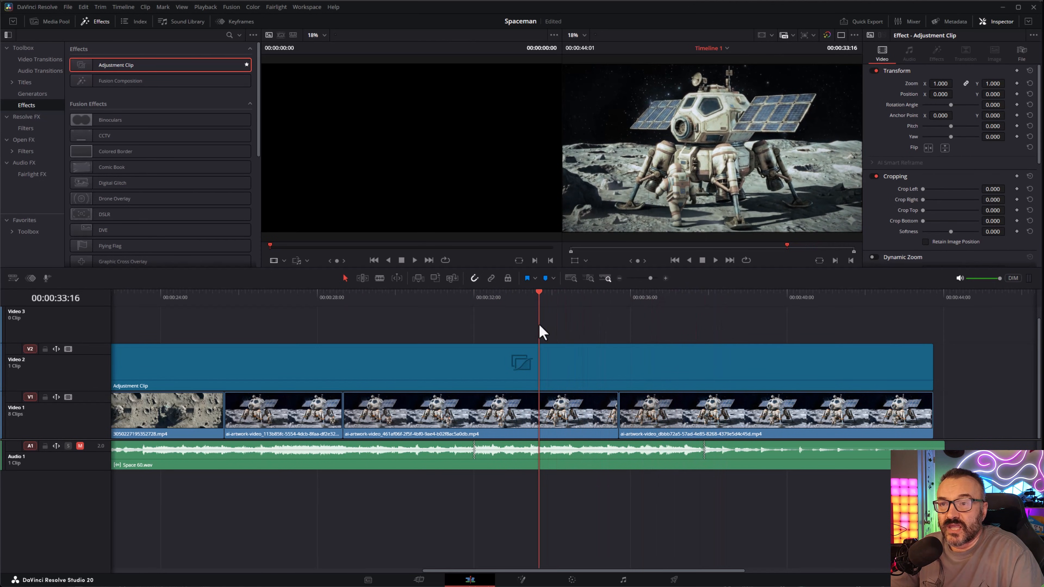
# Step: Inspect the adjustment clip's Film Look Creator and Film Damage nodes on the Color page, and return to the Edit page
pyautogui.click(583, 580)
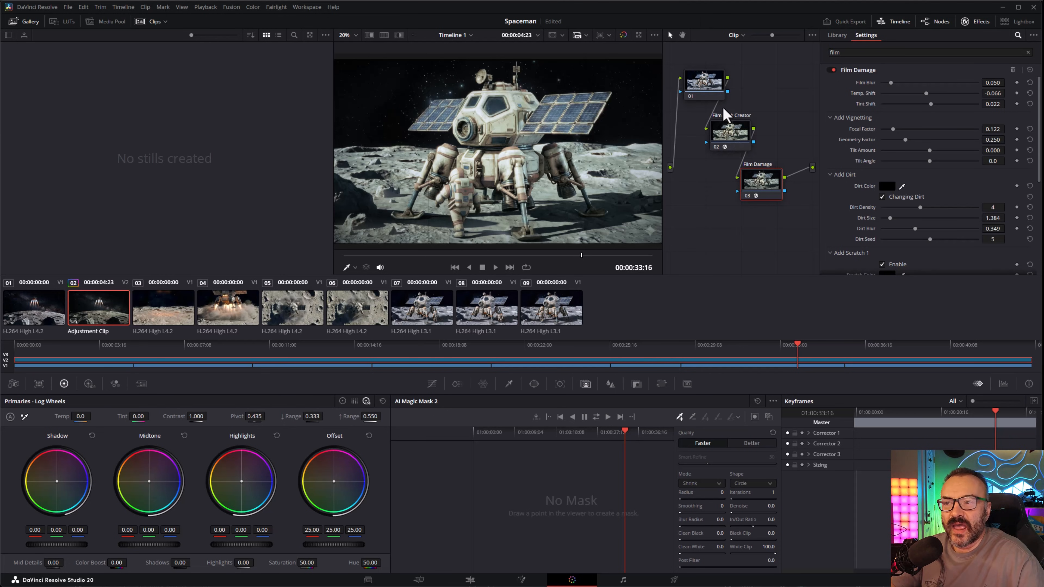
pyautogui.click(732, 135)
pyautogui.click(762, 182)
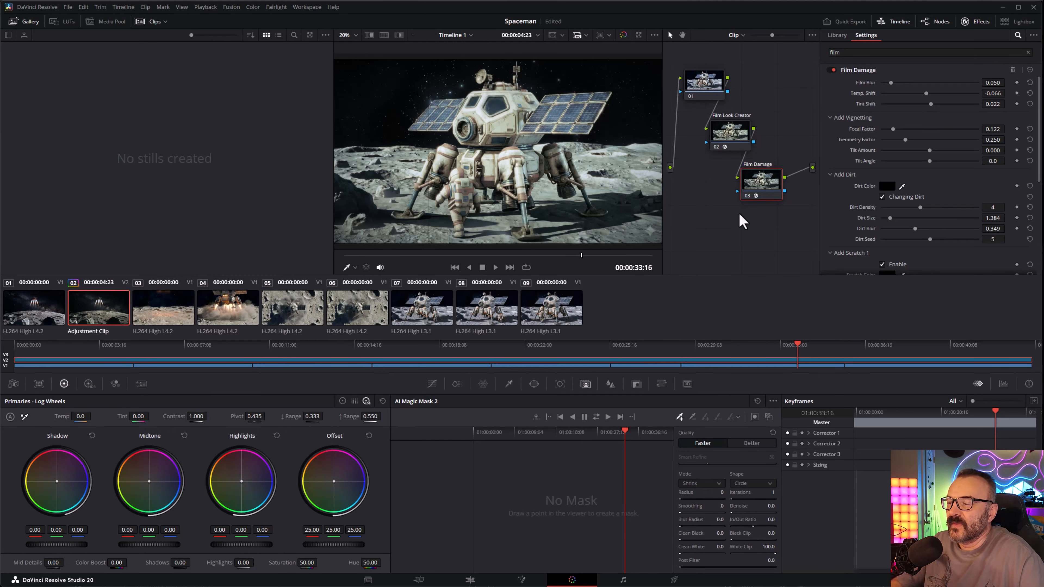
pyautogui.click(469, 580)
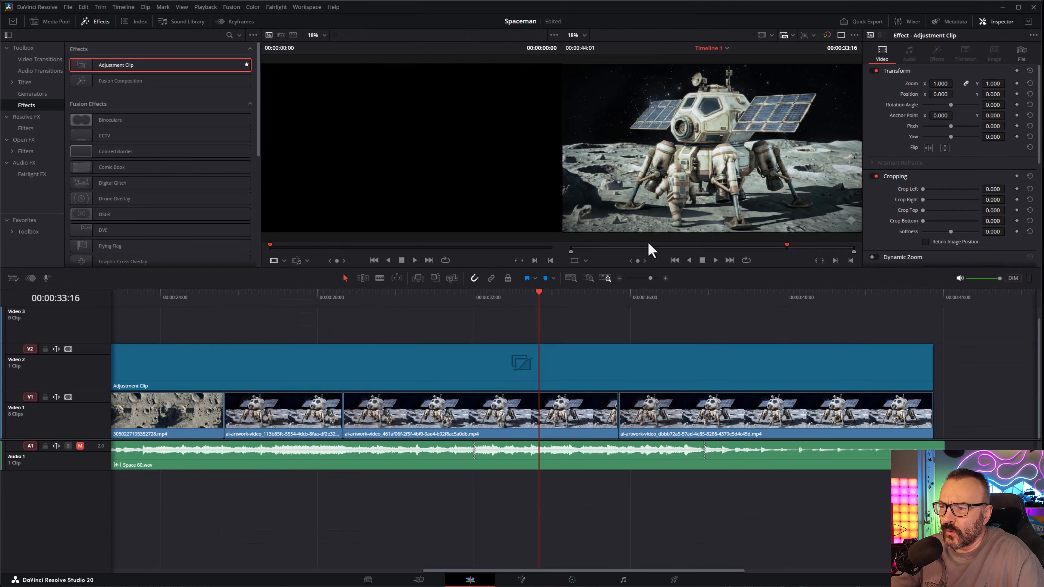
# Step: Apply the CCTV Fusion effect to the adjustment clip on Video 2 and play the timeline from the start
pyautogui.moveTo(567, 302); pyautogui.dragTo(534, 355)
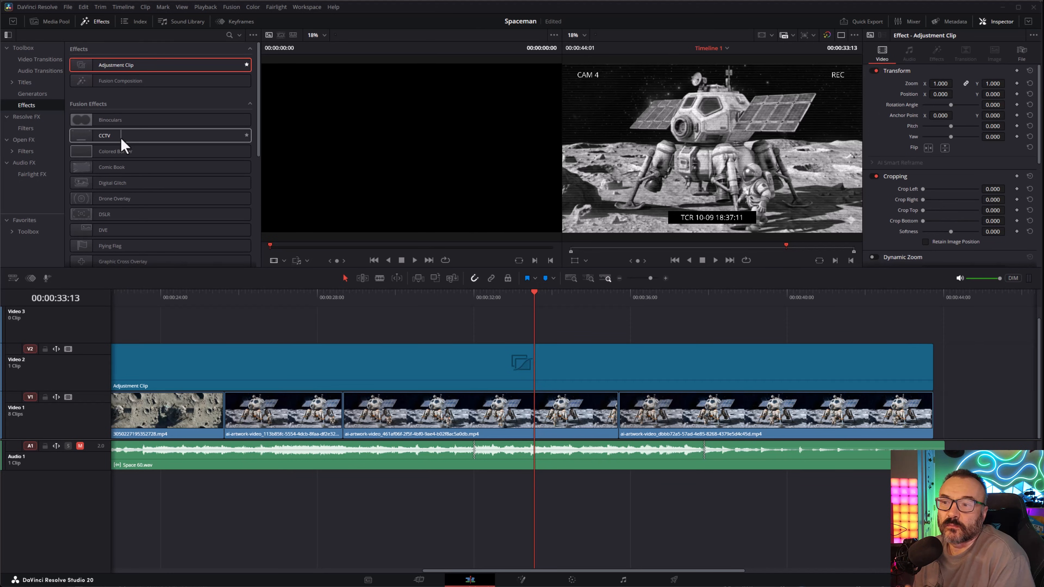
pyautogui.click(509, 295)
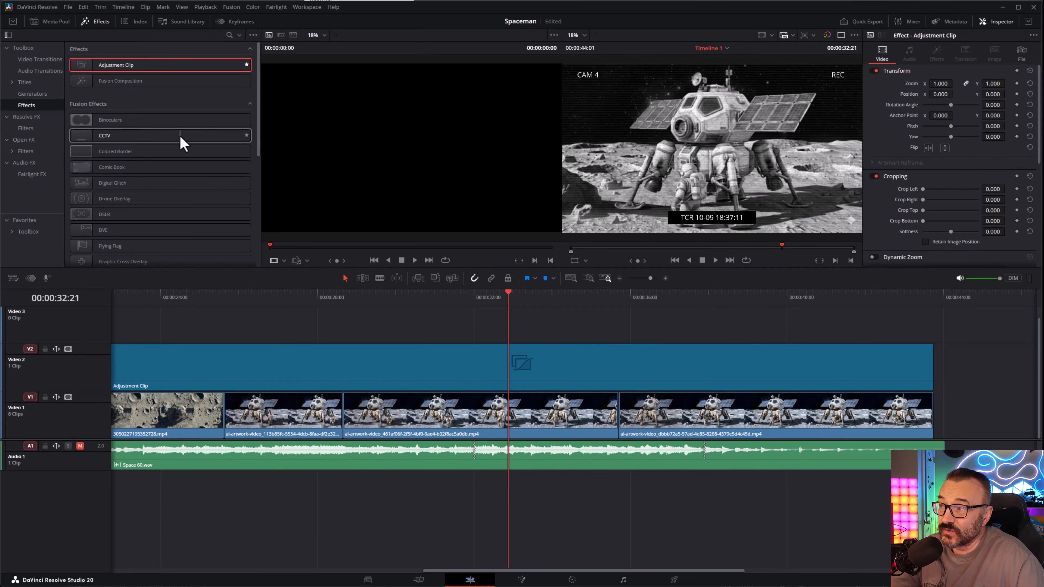
pyautogui.moveTo(181, 142); pyautogui.dragTo(448, 369)
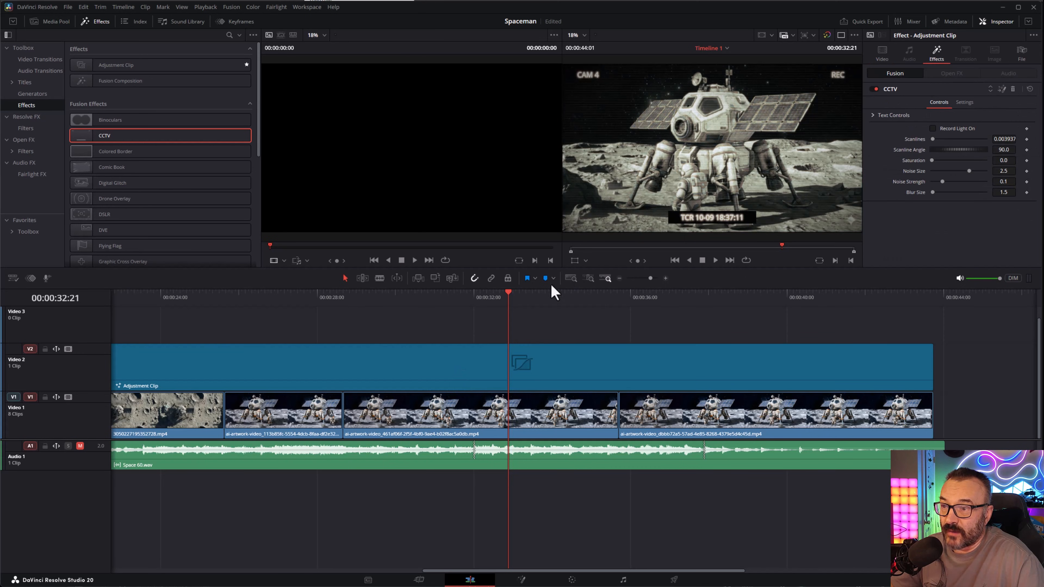
pyautogui.moveTo(508, 296); pyautogui.dragTo(0, 341)
pyautogui.press('space')
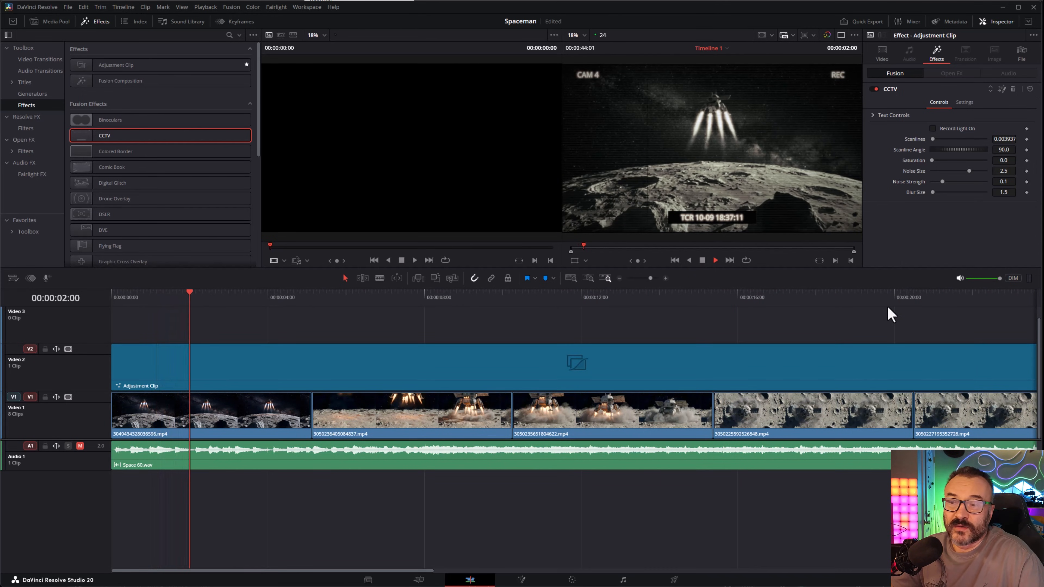